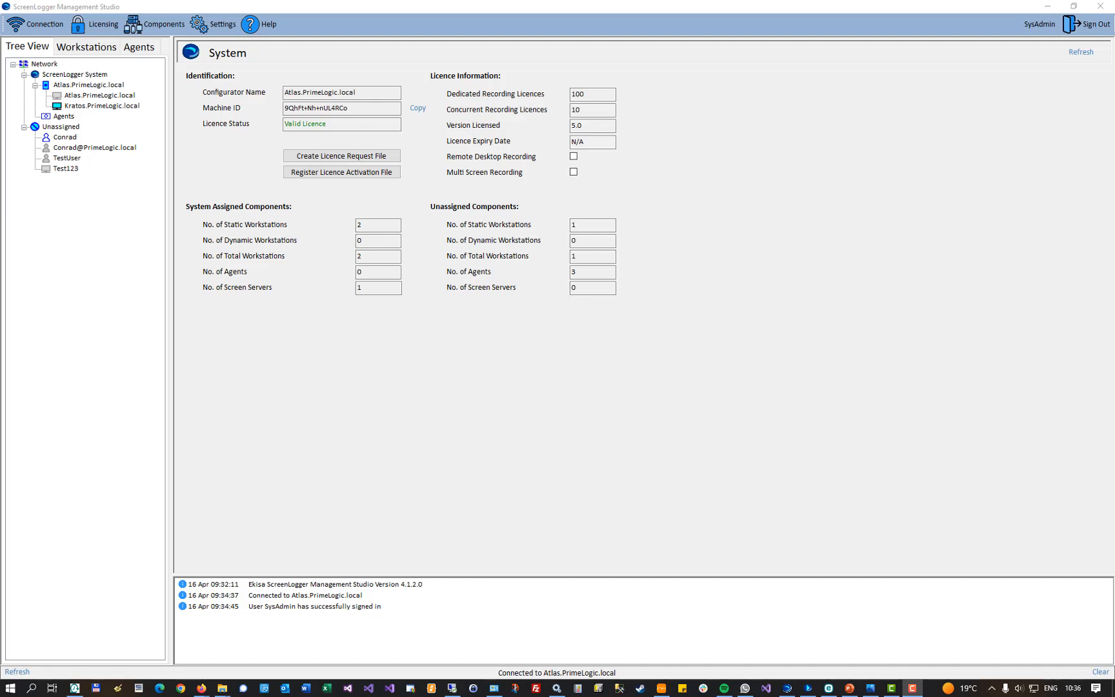
Step: View the Kratos.PrimeLogic.local workstation's live video, and start and stop a test recording on it
{"action": "left_click", "coordinate": [63, 107]}
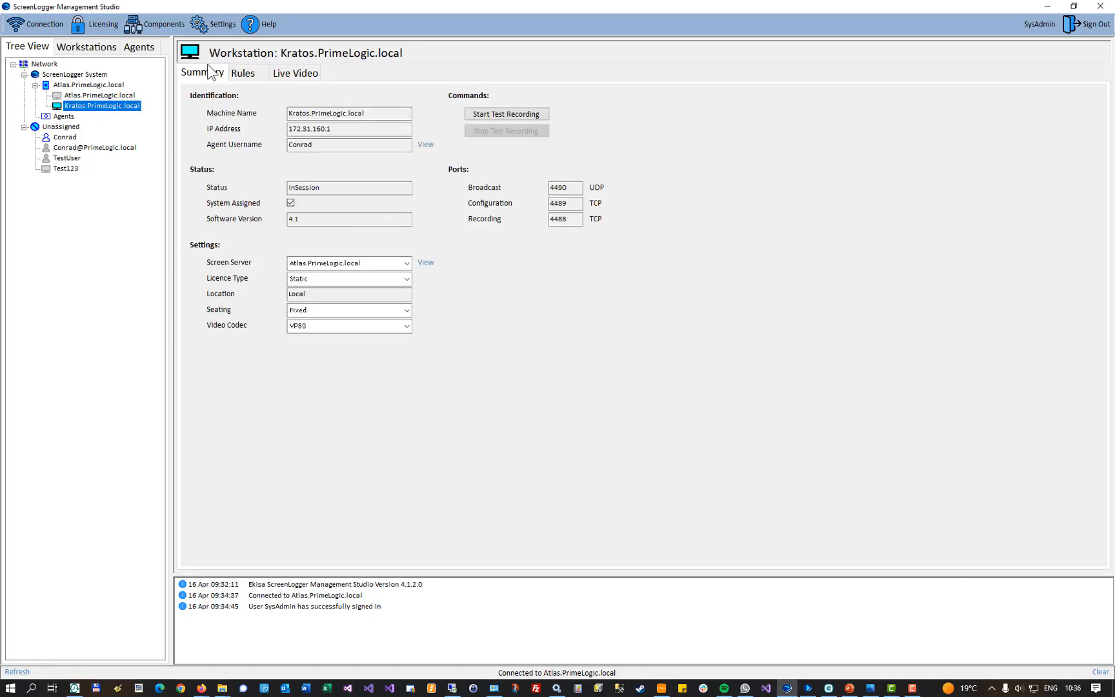
{"action": "left_click", "coordinate": [297, 75]}
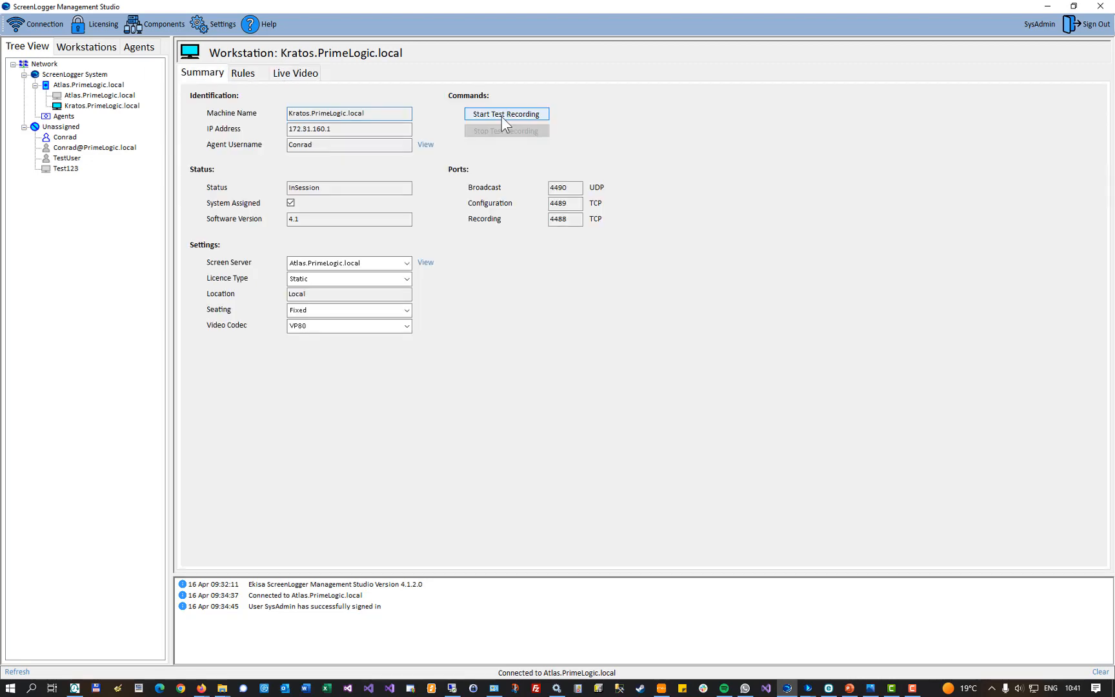
{"action": "left_click", "coordinate": [502, 116]}
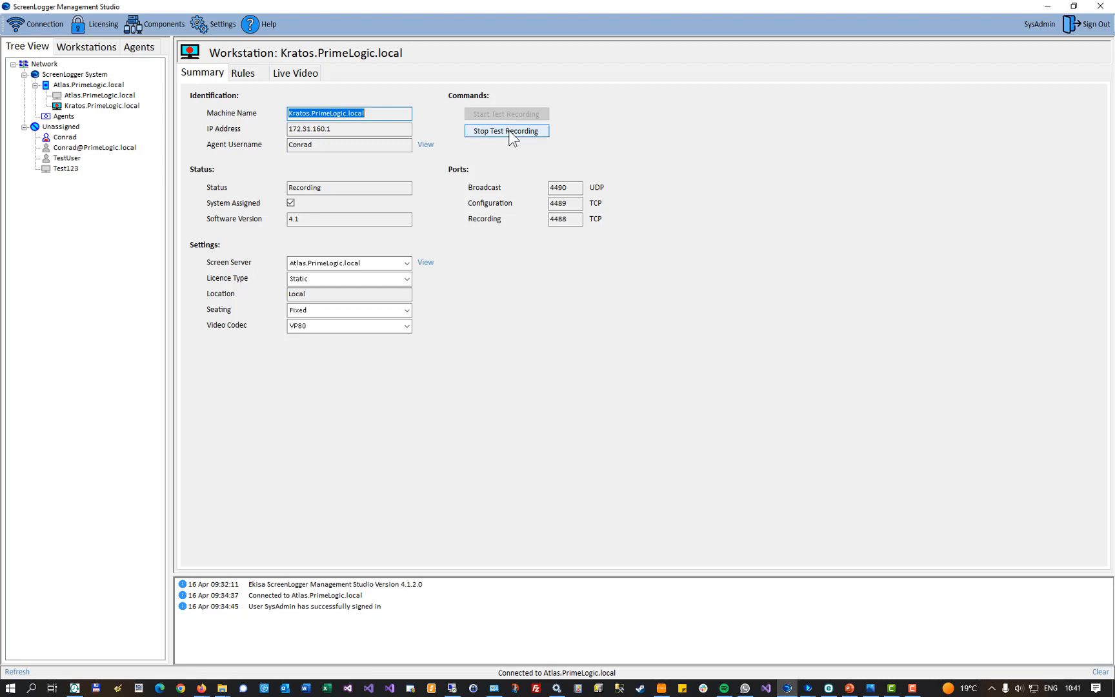
{"action": "left_click", "coordinate": [512, 136]}
Step: Search for recorded workstation sessions in ScreenLogger Screen Player and play back the test recording from the Kratos session
{"action": "left_click", "coordinate": [596, 206]}
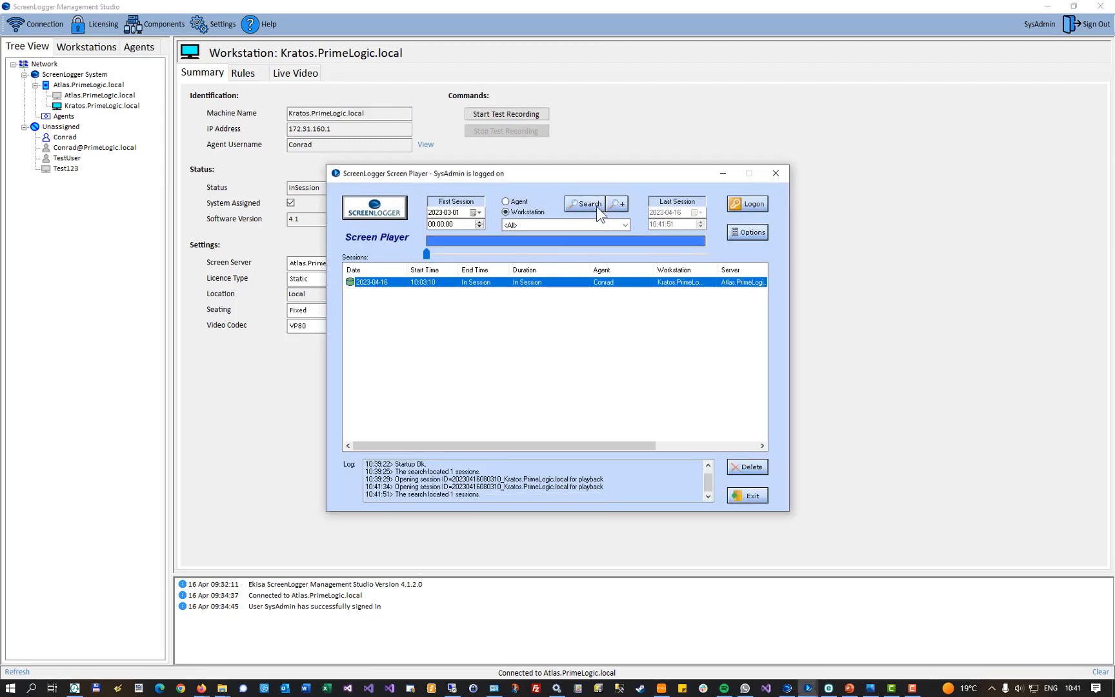
{"action": "double_click", "coordinate": [552, 282]}
{"action": "left_click", "coordinate": [451, 321]}
{"action": "double_click", "coordinate": [452, 322]}
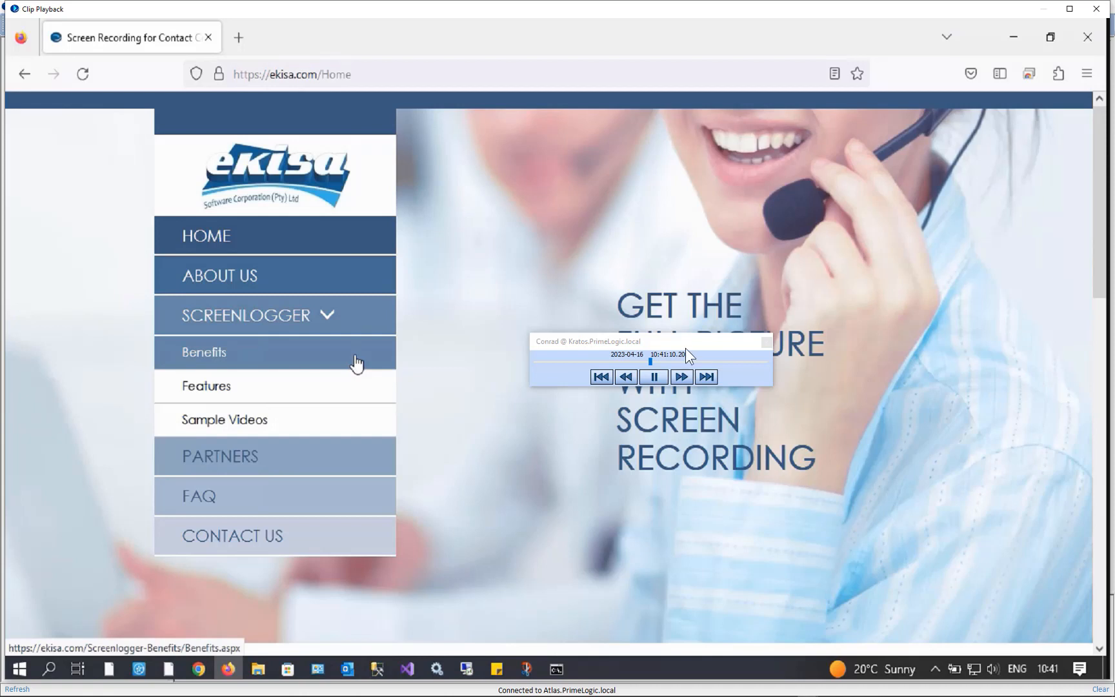
{"action": "left_click_drag", "start_coordinate": [686, 352], "coordinate": [611, 221]}
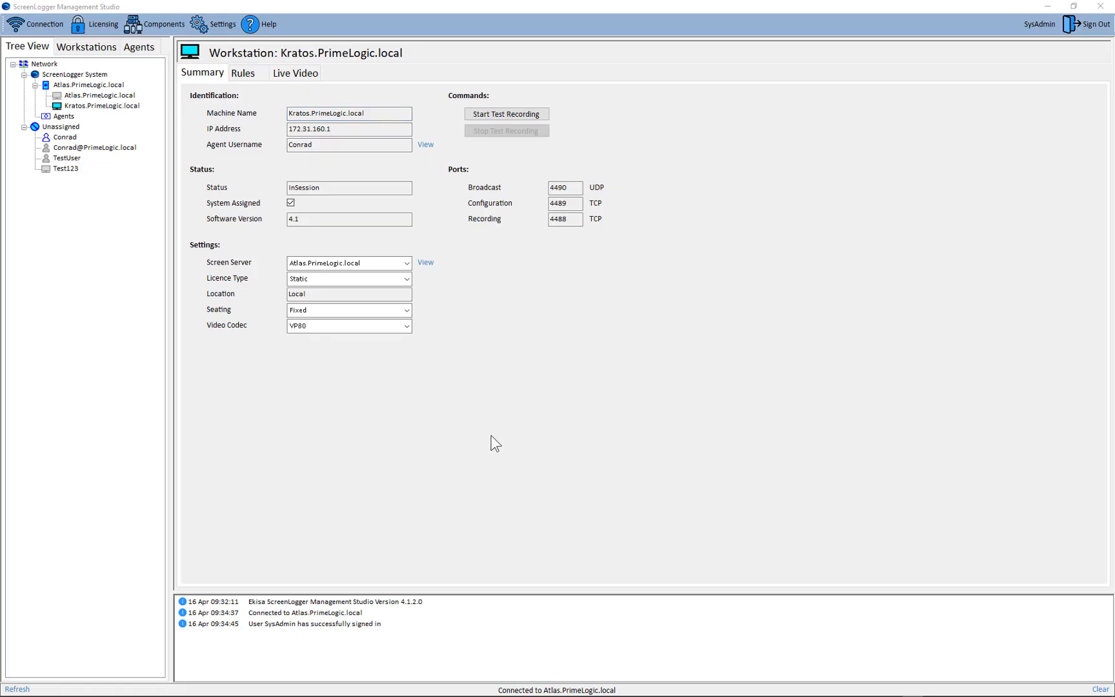
Step: Add a recording rule named "Real Time Clock" to the Kratos.PrimeLogic.local workstation
{"action": "left_click", "coordinate": [87, 106]}
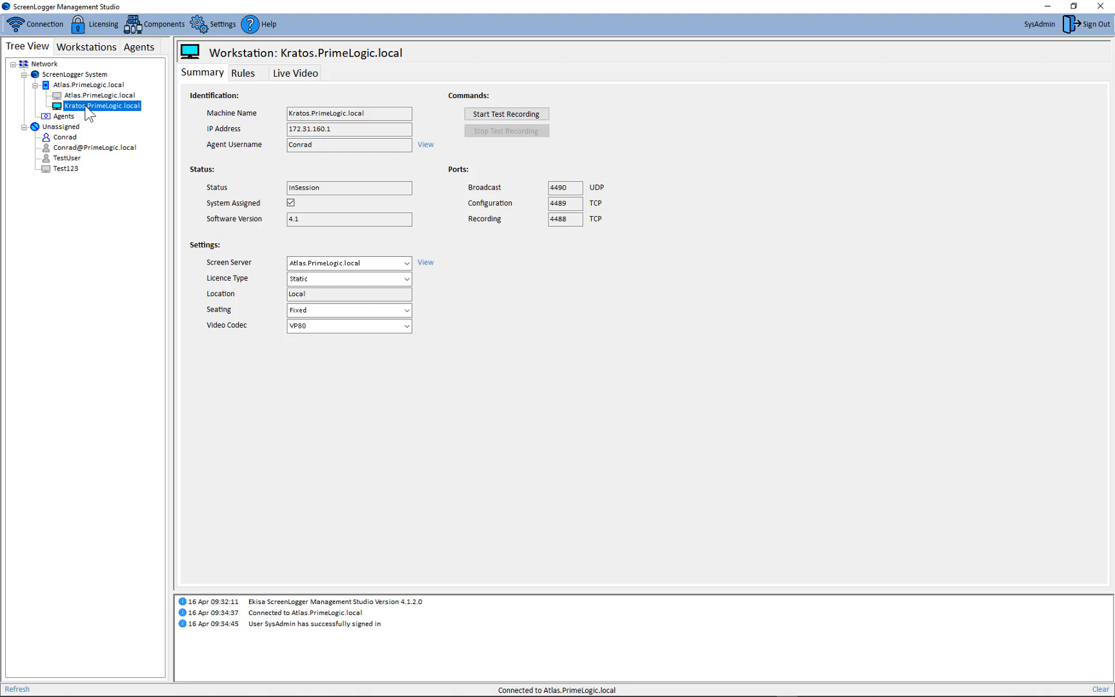
{"action": "left_click", "coordinate": [246, 74]}
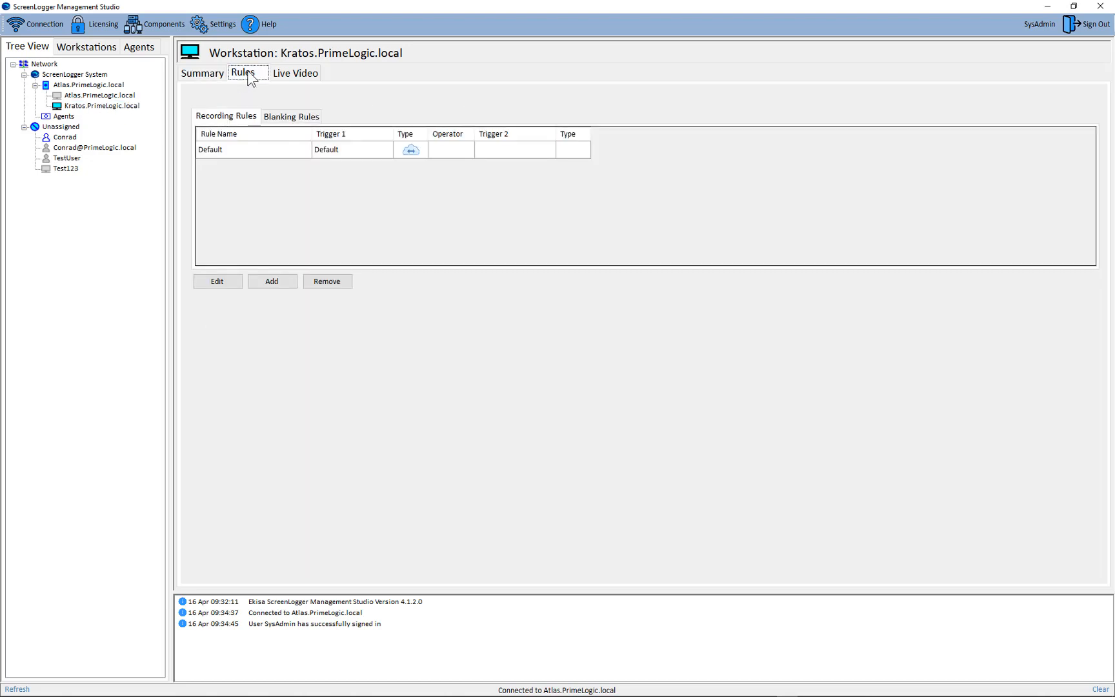
{"action": "left_click", "coordinate": [268, 281]}
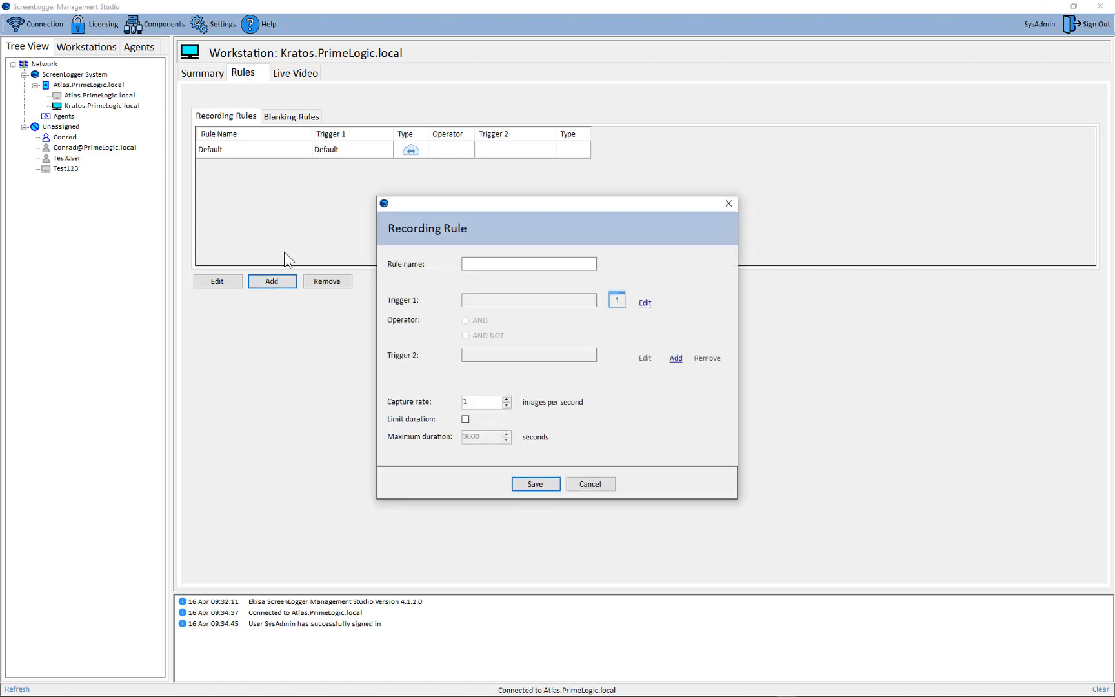
{"action": "type", "text": "Real Time Clock"}
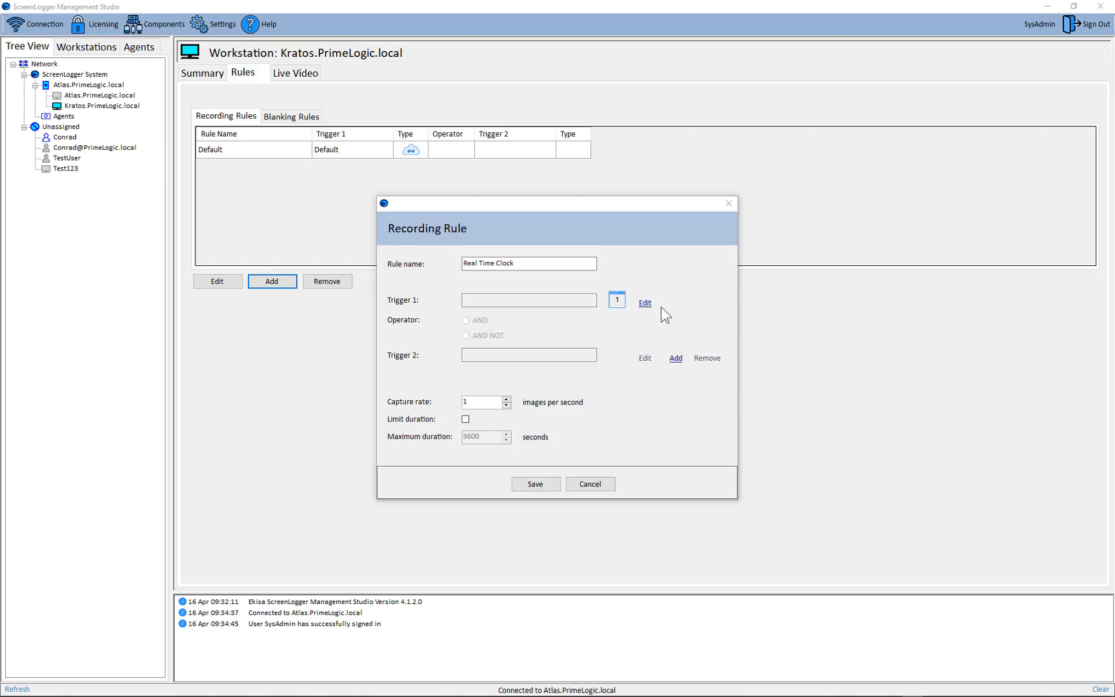
Step: Give the rule a single-application trigger named "Time.is" with title search text "Time.is", save the rule and apply the workstation changes
{"action": "left_click", "coordinate": [644, 303]}
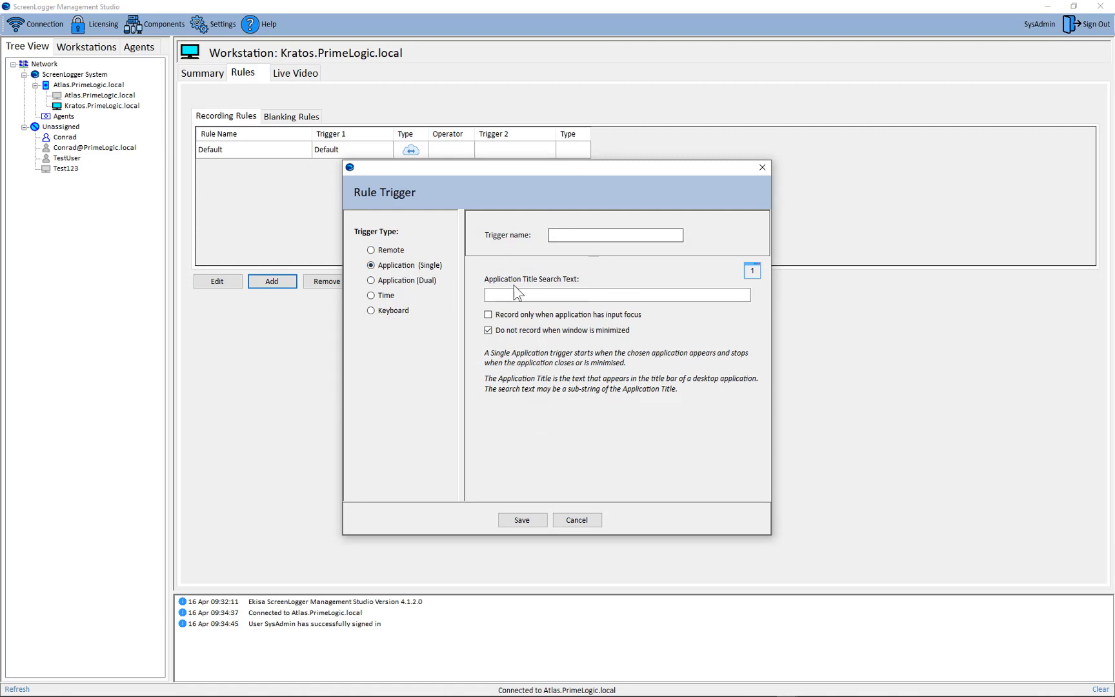
{"action": "left_click", "coordinate": [499, 295]}
{"action": "type", "text": "T"}
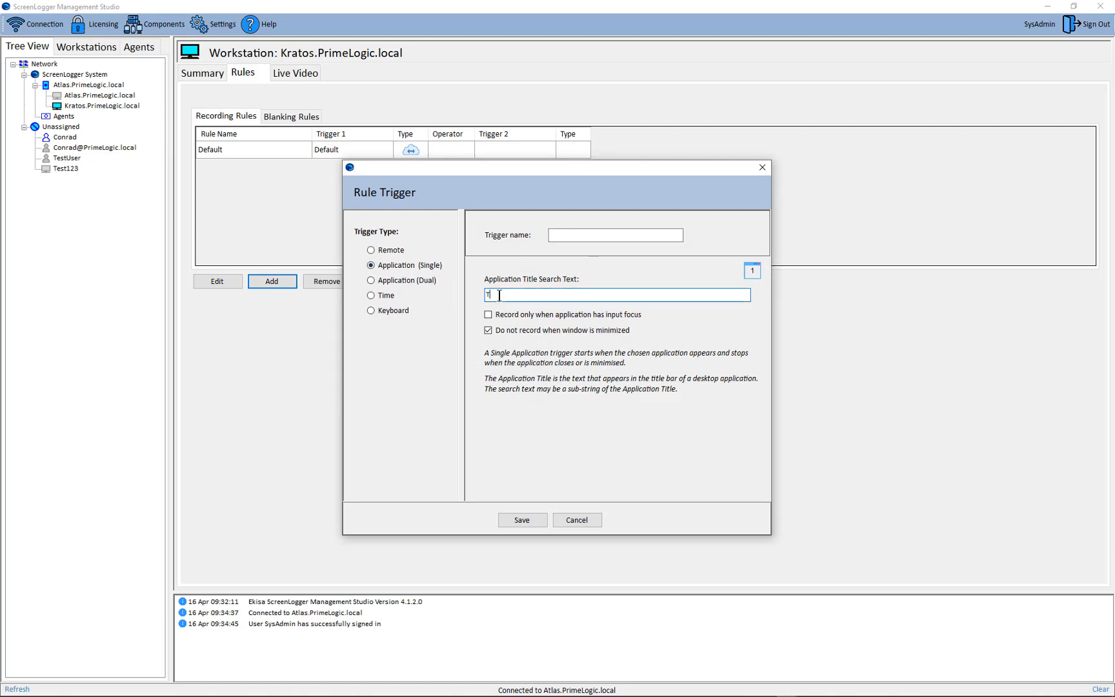
{"action": "type", "text": "ime.is"}
{"action": "key", "text": "Return"}
{"action": "left_click_drag", "start_coordinate": [515, 295], "coordinate": [401, 314]}
{"action": "key", "text": "ctrl+c"}
{"action": "left_click", "coordinate": [622, 235]}
{"action": "key", "text": "ctrl+v"}
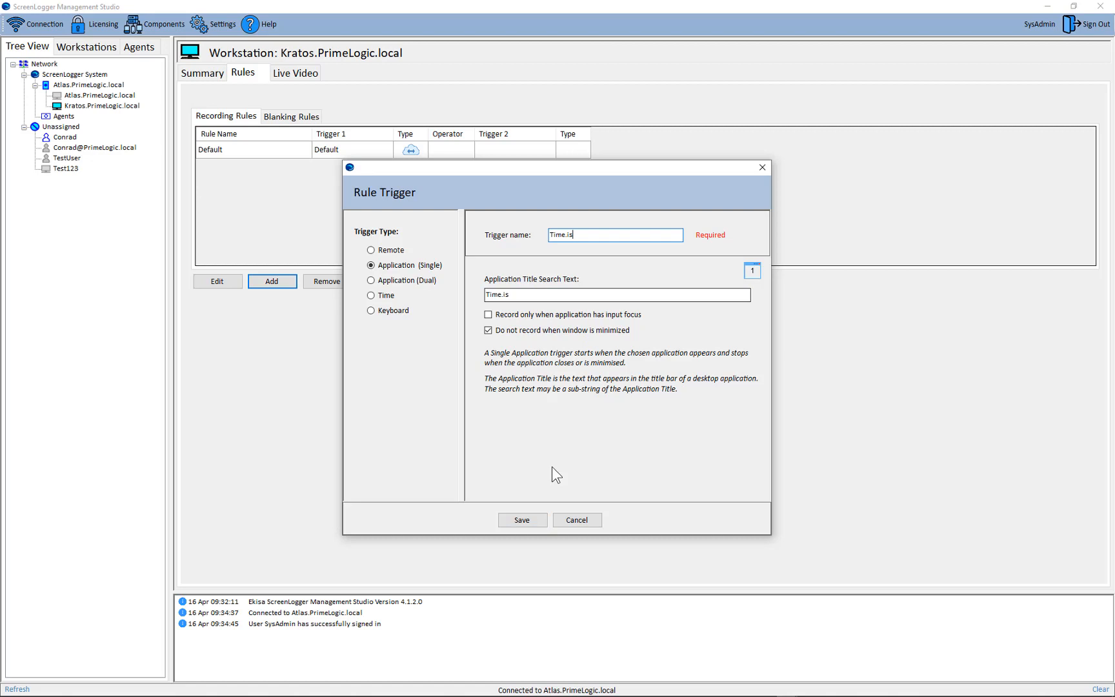
{"action": "left_click", "coordinate": [524, 520]}
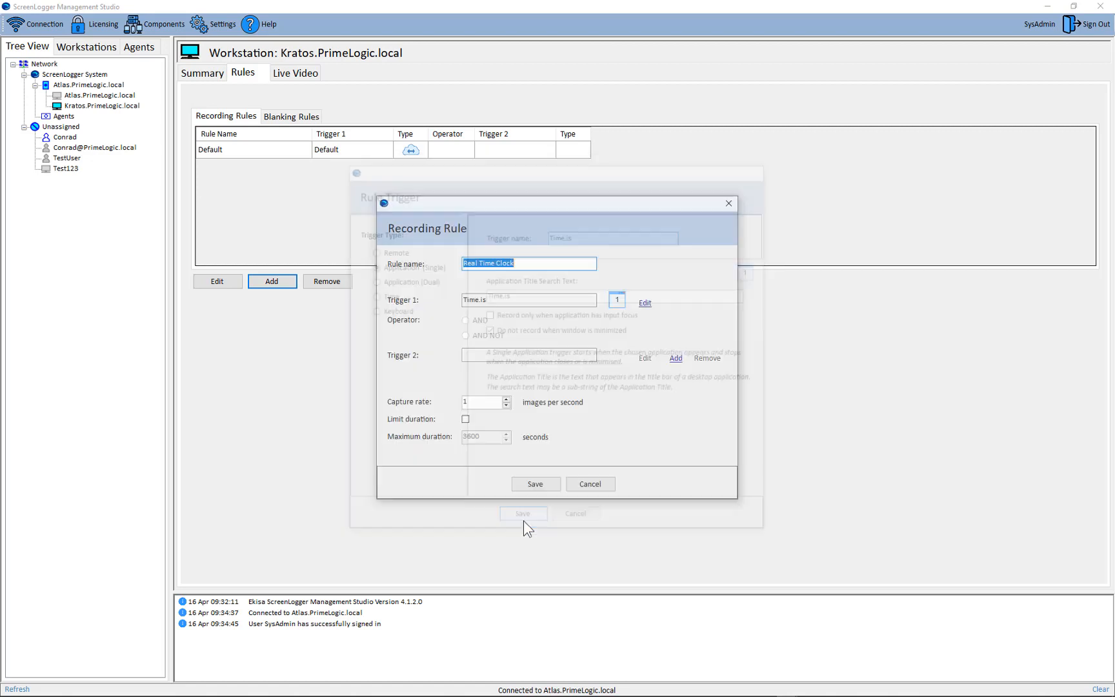
{"action": "left_click", "coordinate": [535, 485]}
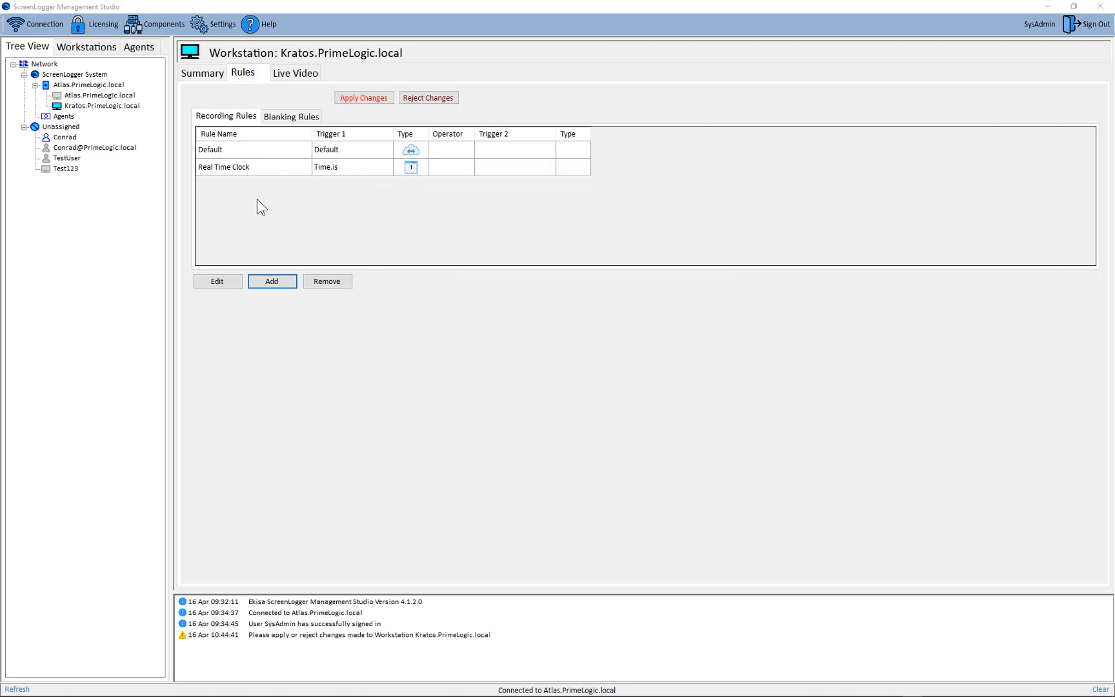
{"action": "left_click", "coordinate": [370, 98]}
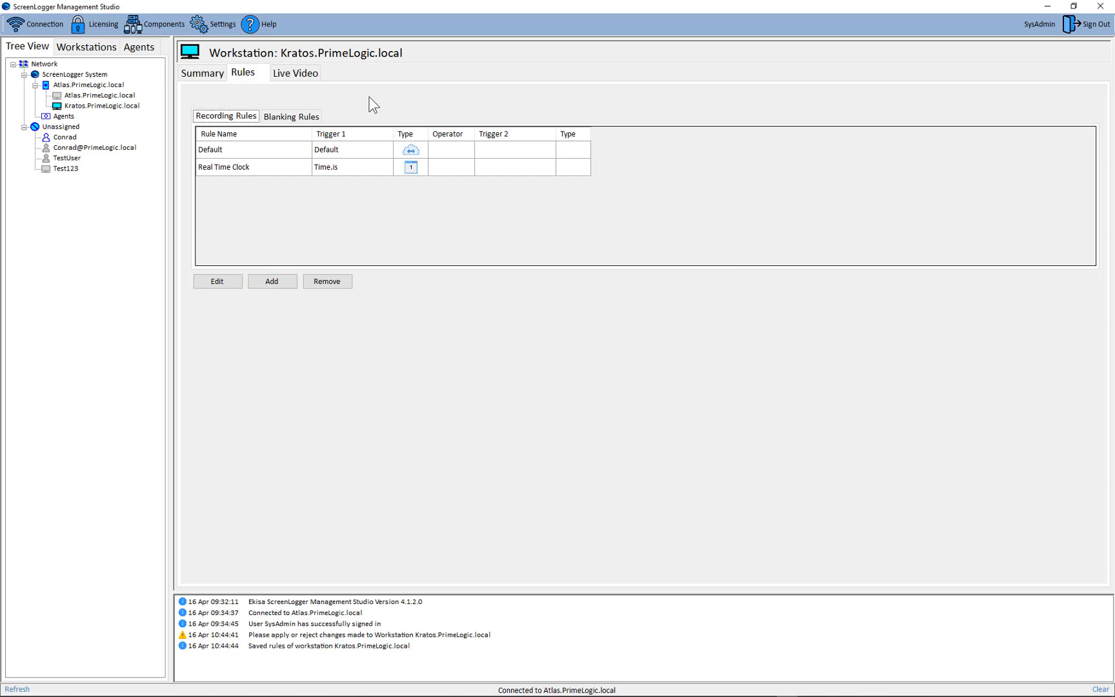
Step: View the workstation's live video and play back the recording captured by the Real Time Clock rule
{"action": "left_click", "coordinate": [297, 73]}
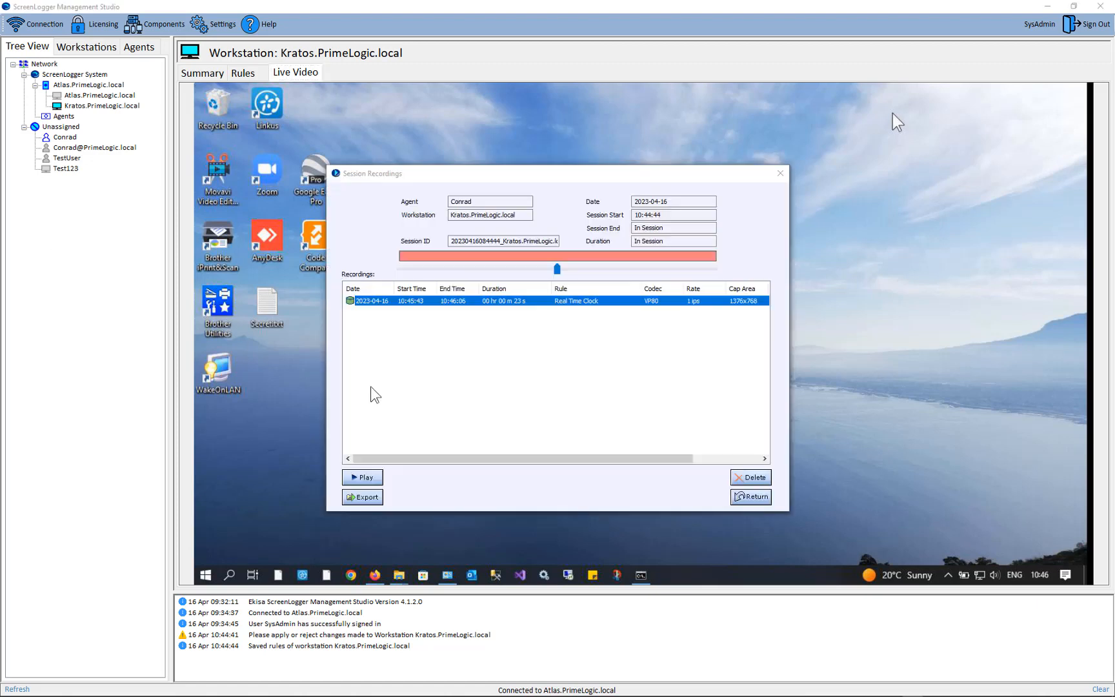
{"action": "double_click", "coordinate": [516, 301]}
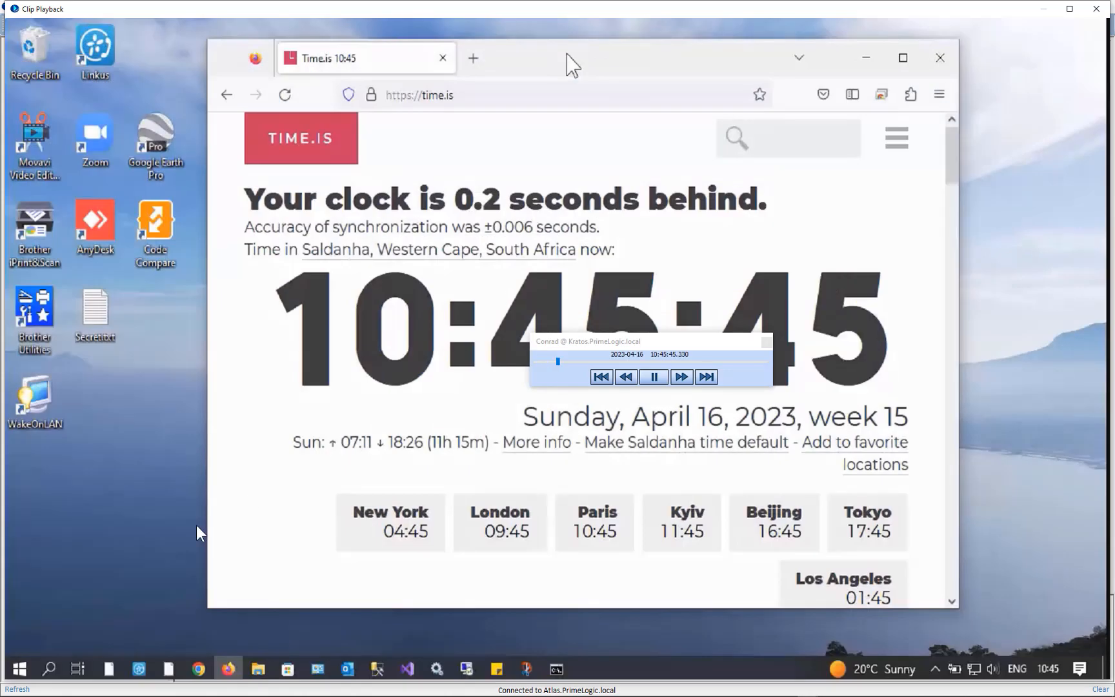
{"action": "left_click_drag", "start_coordinate": [697, 341], "coordinate": [352, 592]}
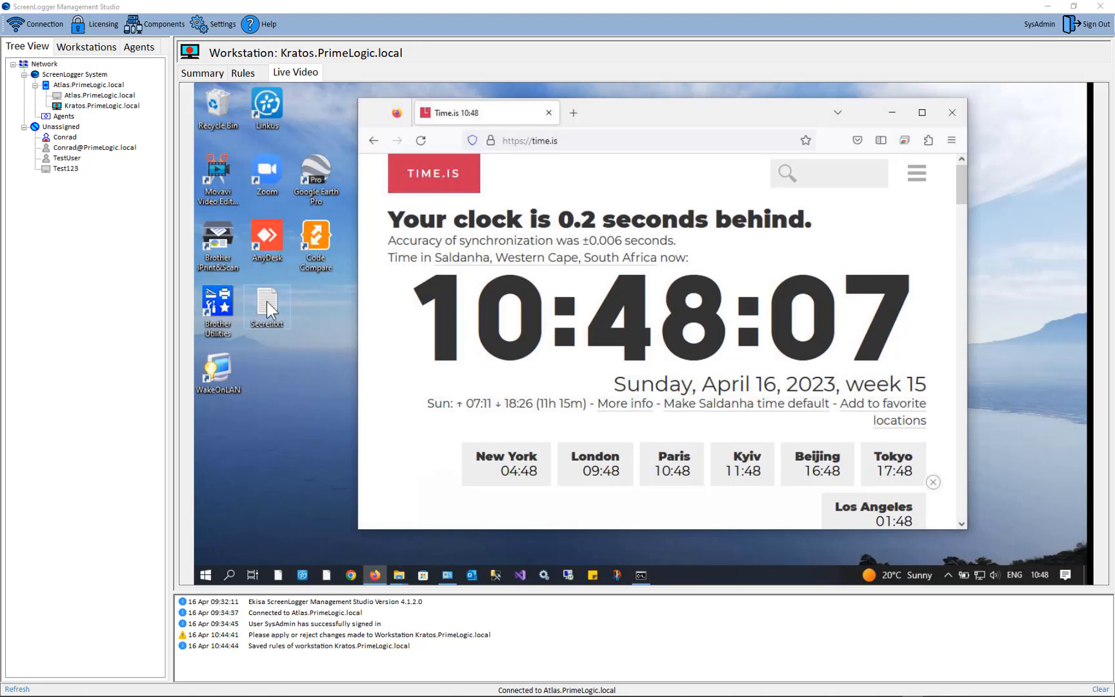
Step: Open Secret.txt on the Kratos desktop, move its Notepad window lower over the Time.is page, and minimize it
{"action": "double_click", "coordinate": [267, 301]}
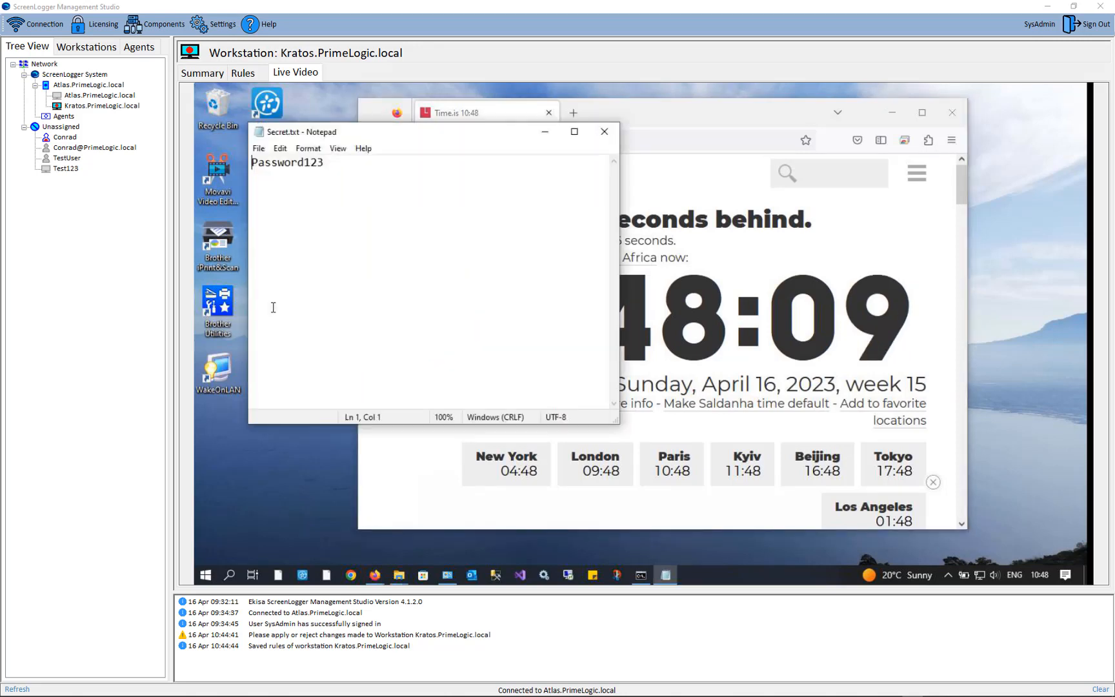
{"action": "left_click_drag", "start_coordinate": [423, 133], "coordinate": [427, 214]}
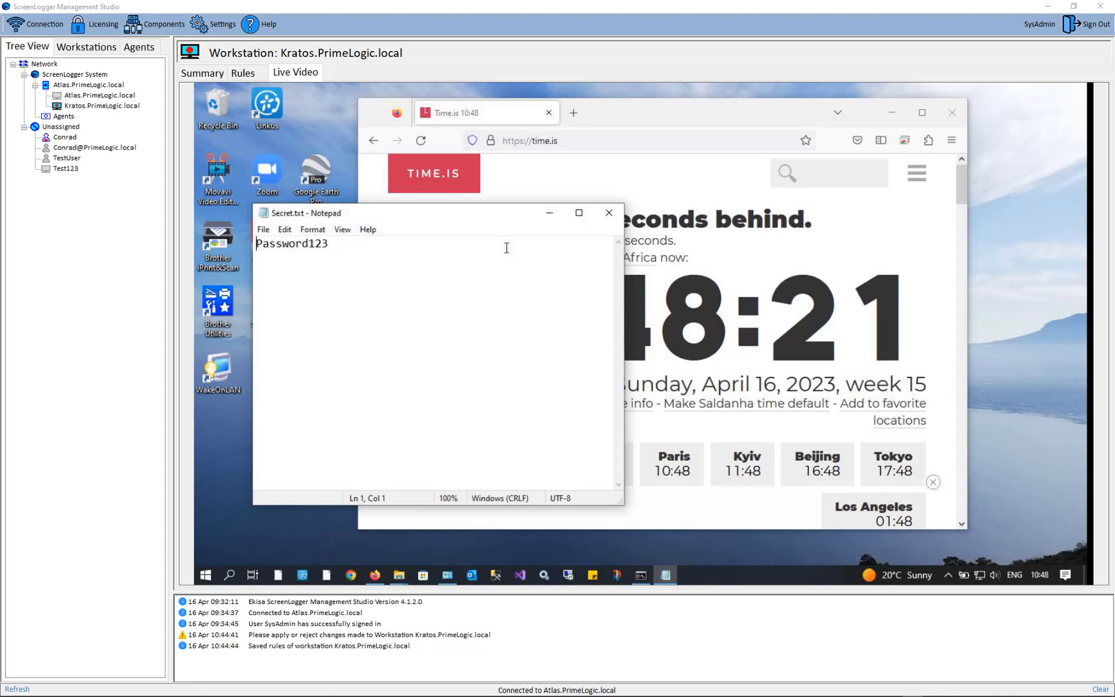
{"action": "left_click", "coordinate": [549, 212]}
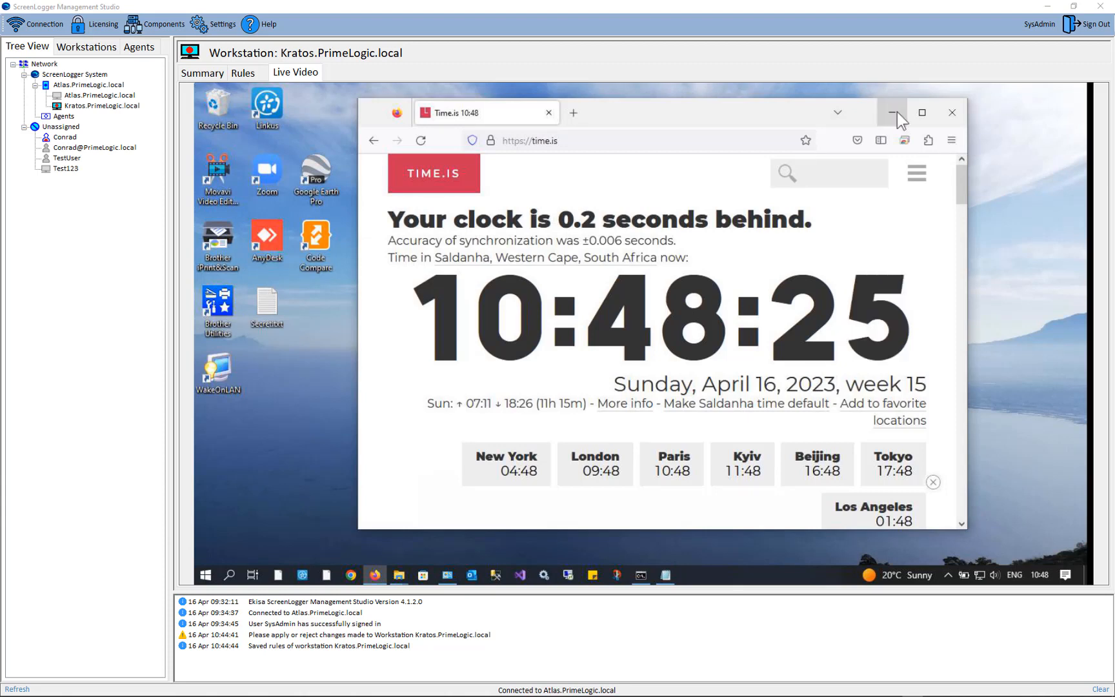
Step: Add a blanking rule with a single-application trigger named "Secret" and the application title search text "Secret"
{"action": "left_click", "coordinate": [242, 72]}
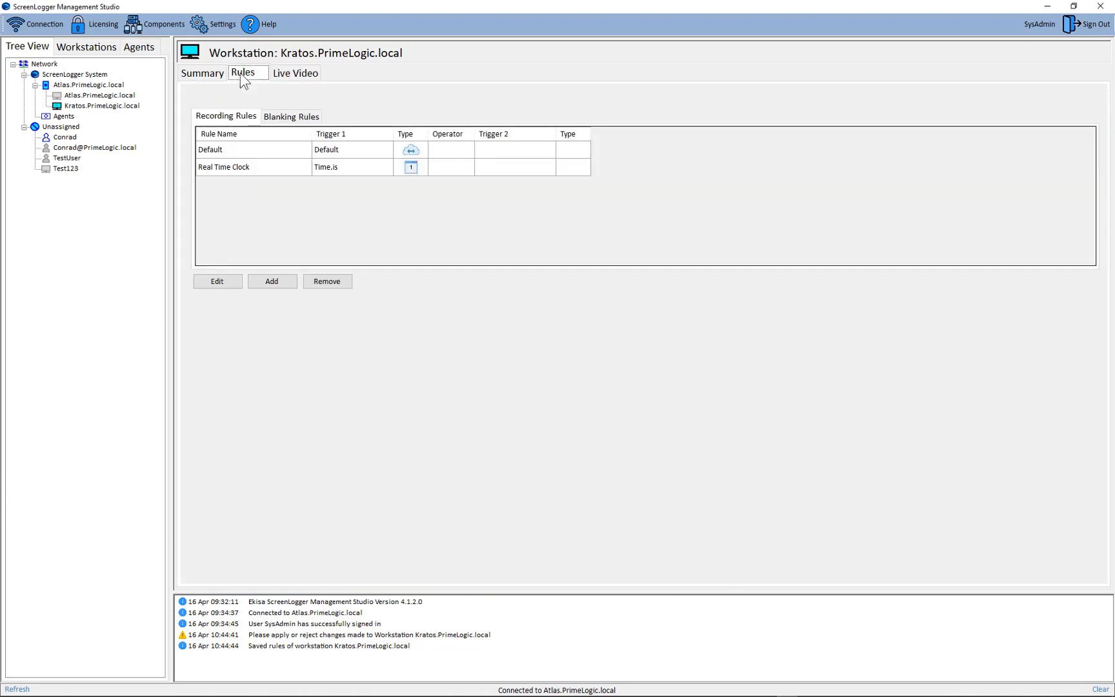
{"action": "left_click", "coordinate": [287, 121]}
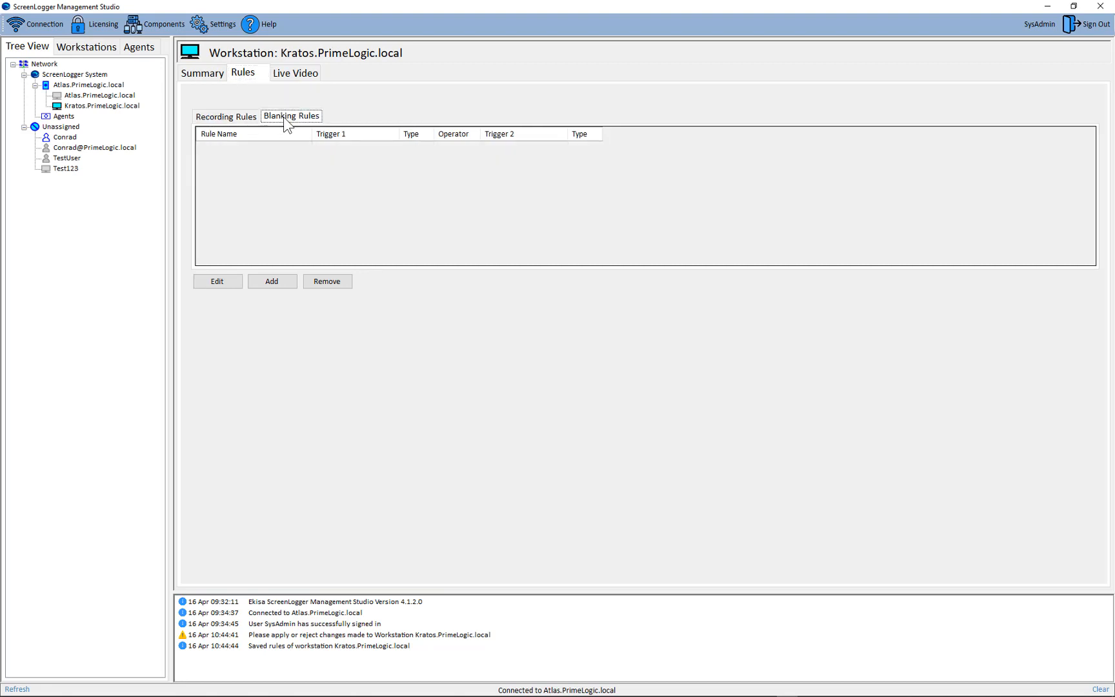
{"action": "left_click", "coordinate": [272, 282]}
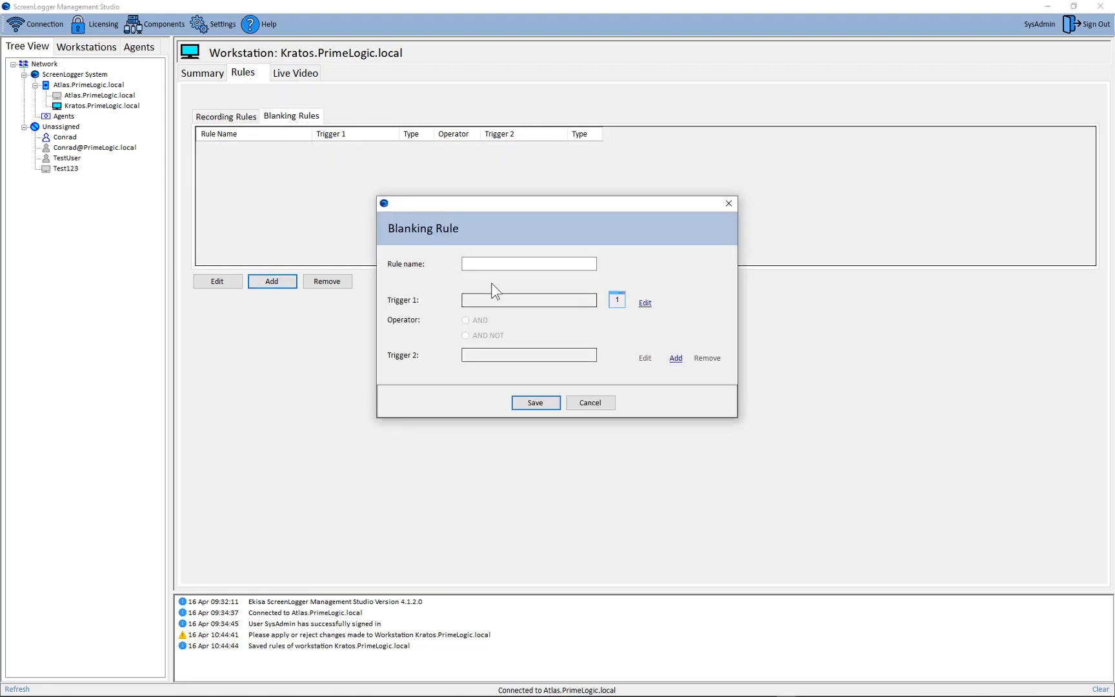
{"action": "left_click", "coordinate": [645, 303]}
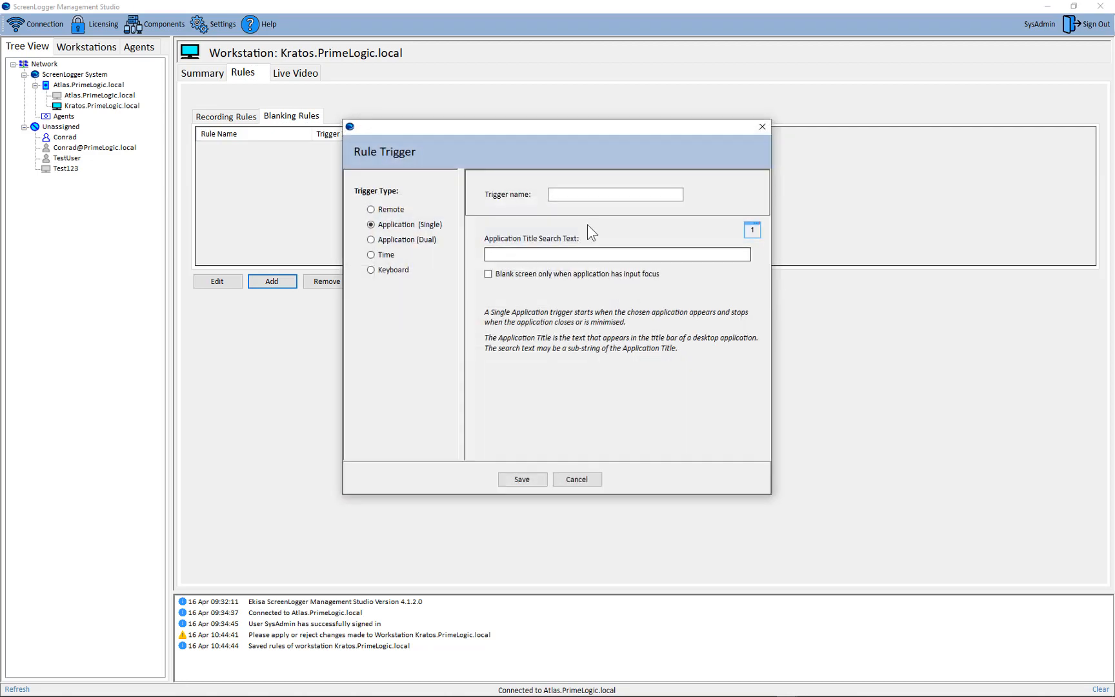
{"action": "left_click", "coordinate": [560, 195]}
{"action": "type", "text": "Secret"}
{"action": "left_click", "coordinate": [504, 255]}
{"action": "type", "text": "Secret"}
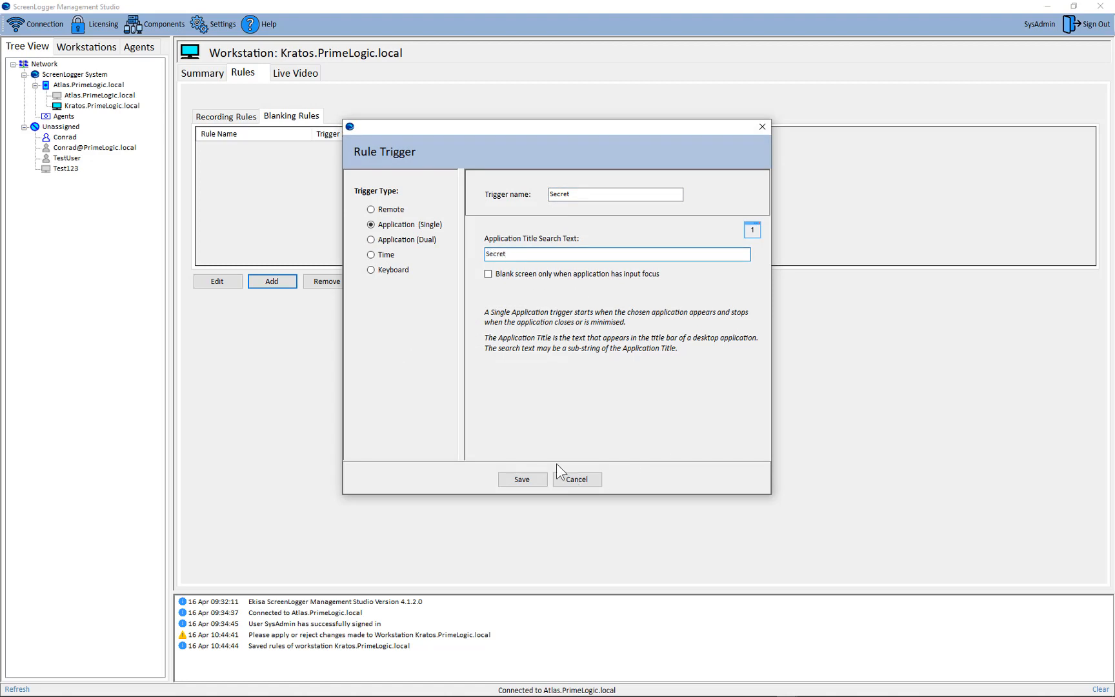
{"action": "left_click", "coordinate": [520, 479]}
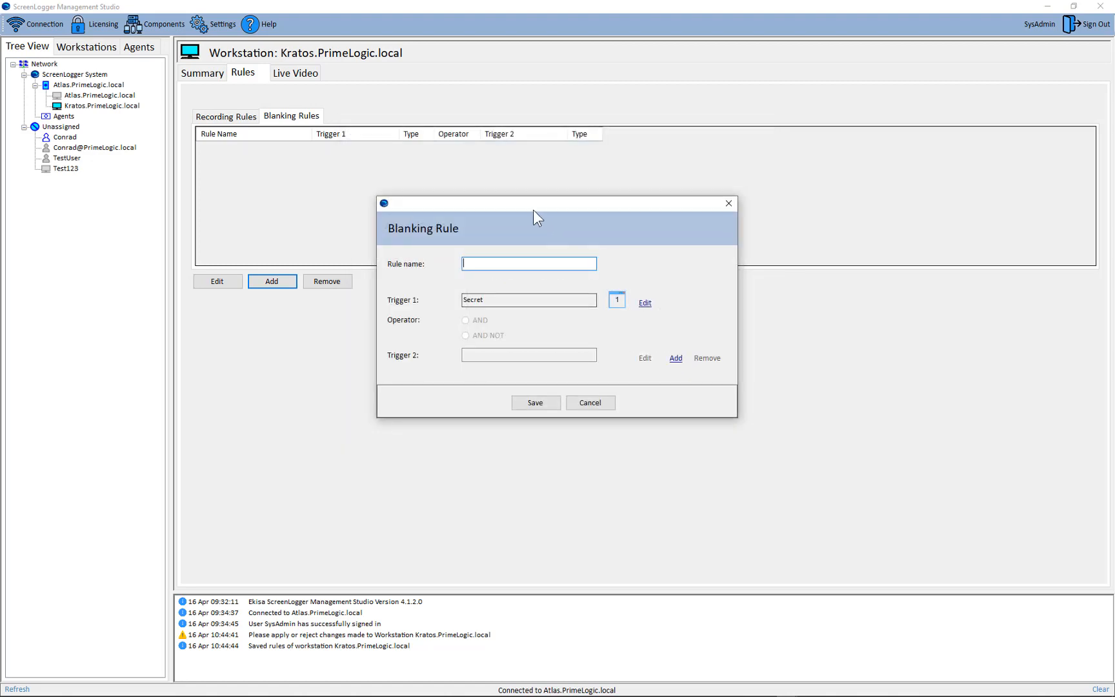
Step: Name the blanking rule "Secret", save it and apply the changes to the workstation
{"action": "type", "text": "Secret"}
{"action": "left_click", "coordinate": [546, 403]}
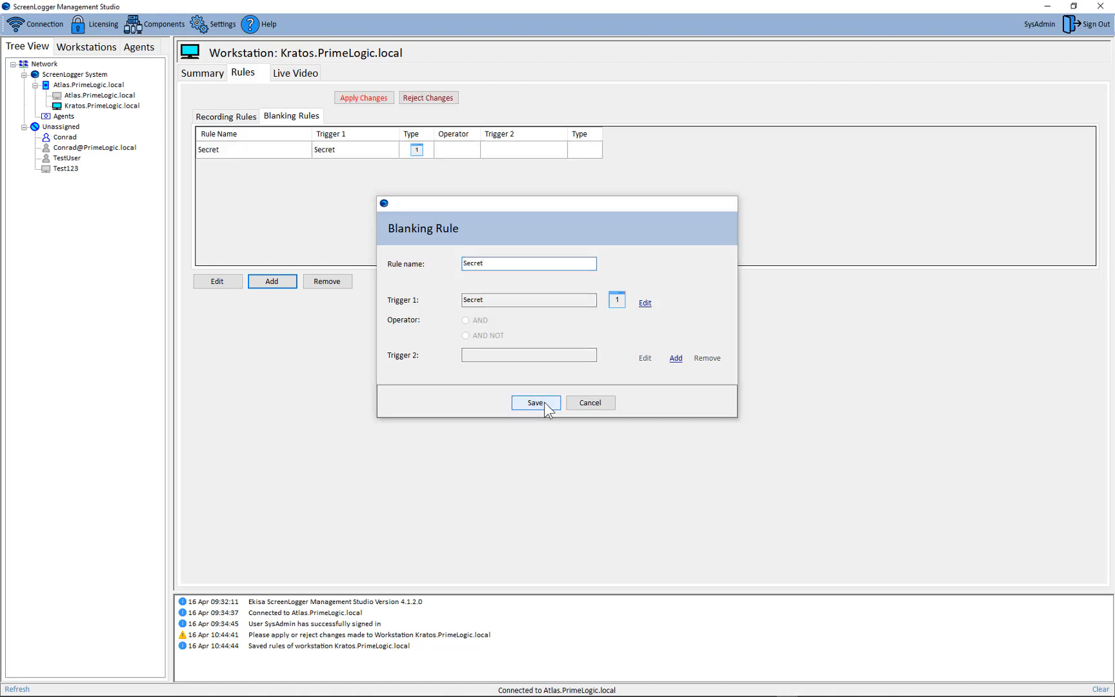
{"action": "left_click", "coordinate": [377, 100]}
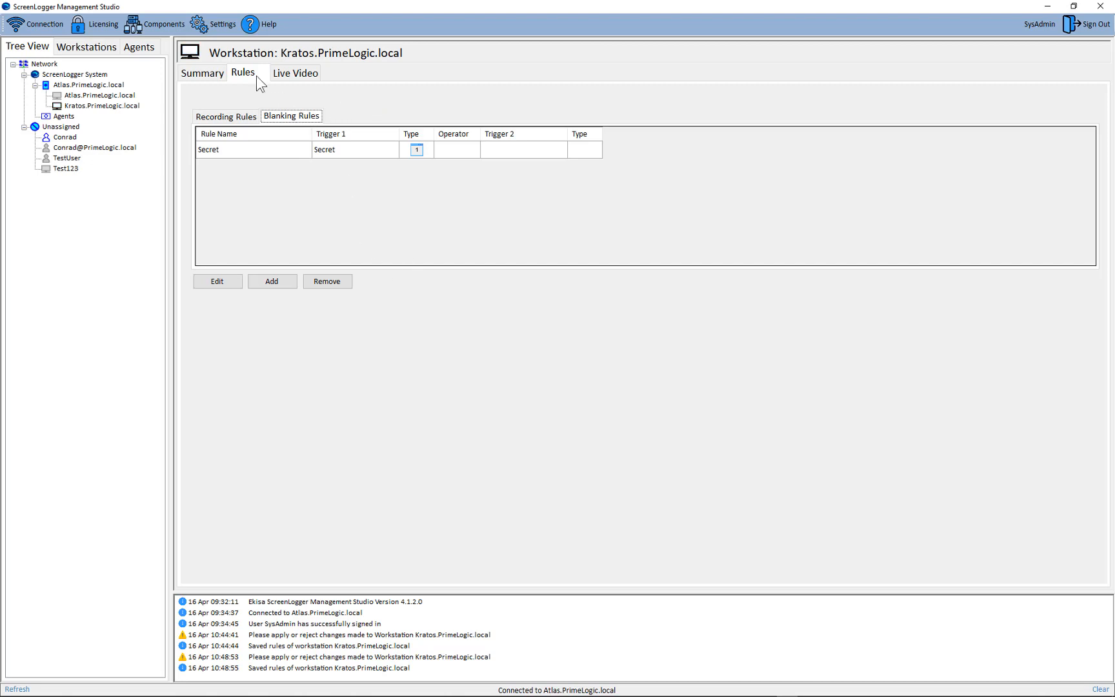
Step: Review the recording rules and live video of the Kratos workstation, and play back the newly captured recording
{"action": "left_click", "coordinate": [222, 116]}
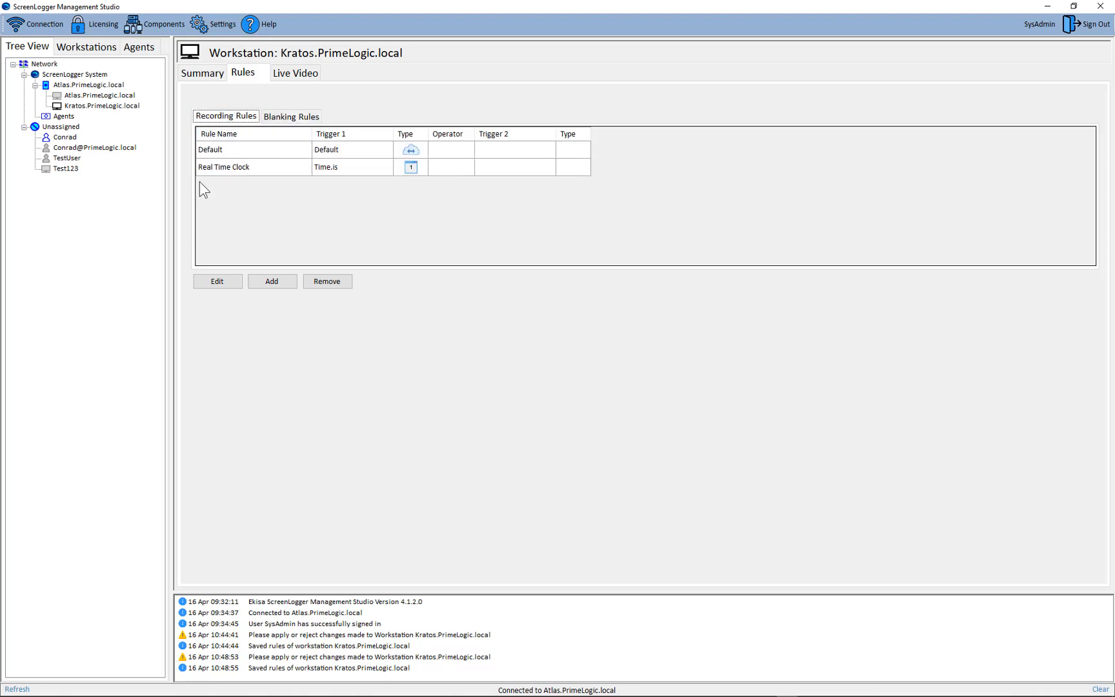
{"action": "left_click", "coordinate": [295, 72]}
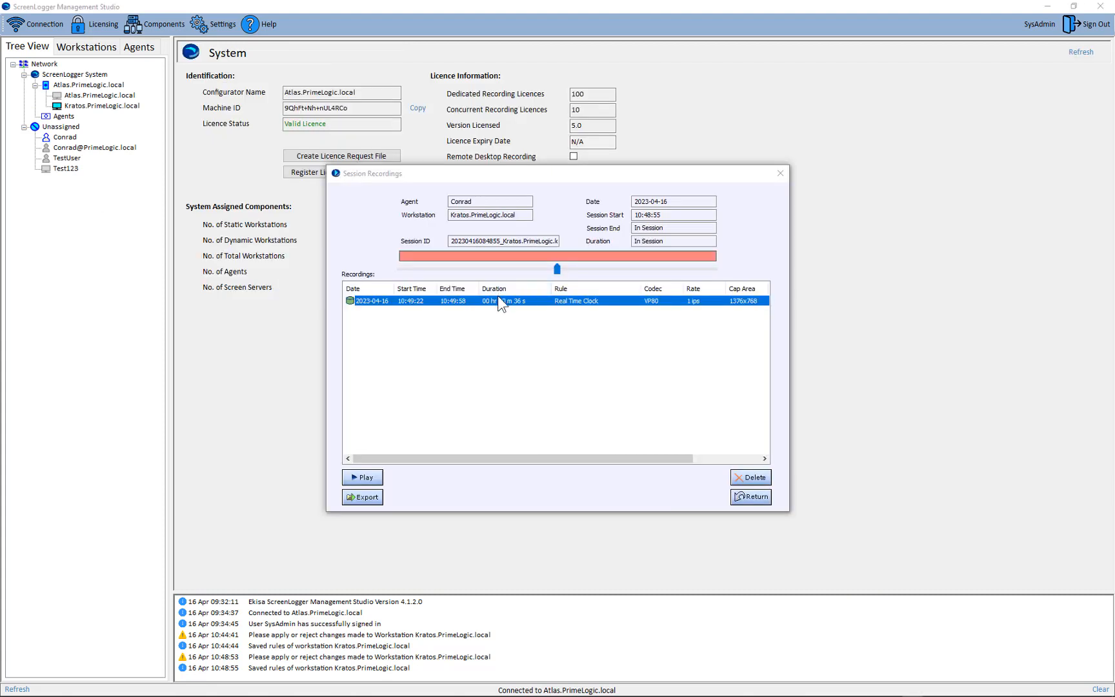
{"action": "double_click", "coordinate": [498, 300]}
{"action": "left_click_drag", "start_coordinate": [667, 341], "coordinate": [894, 55]}
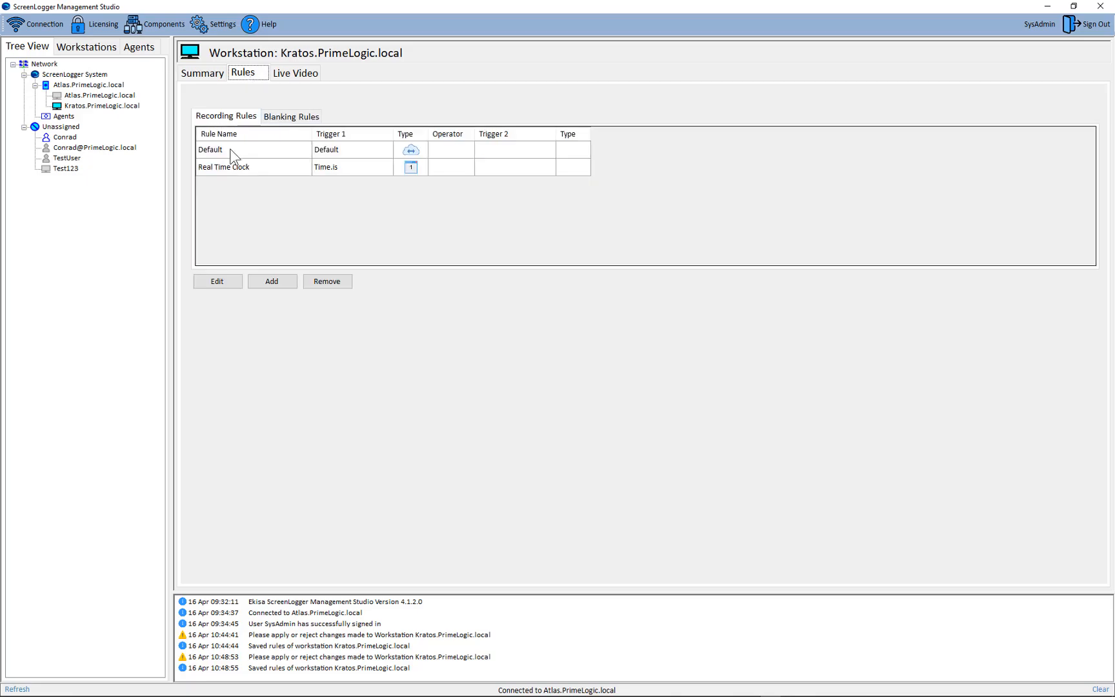
Step: Open the Default recording rule of the Kratos workstation for editing
{"action": "left_click", "coordinate": [229, 149]}
{"action": "left_click", "coordinate": [210, 280]}
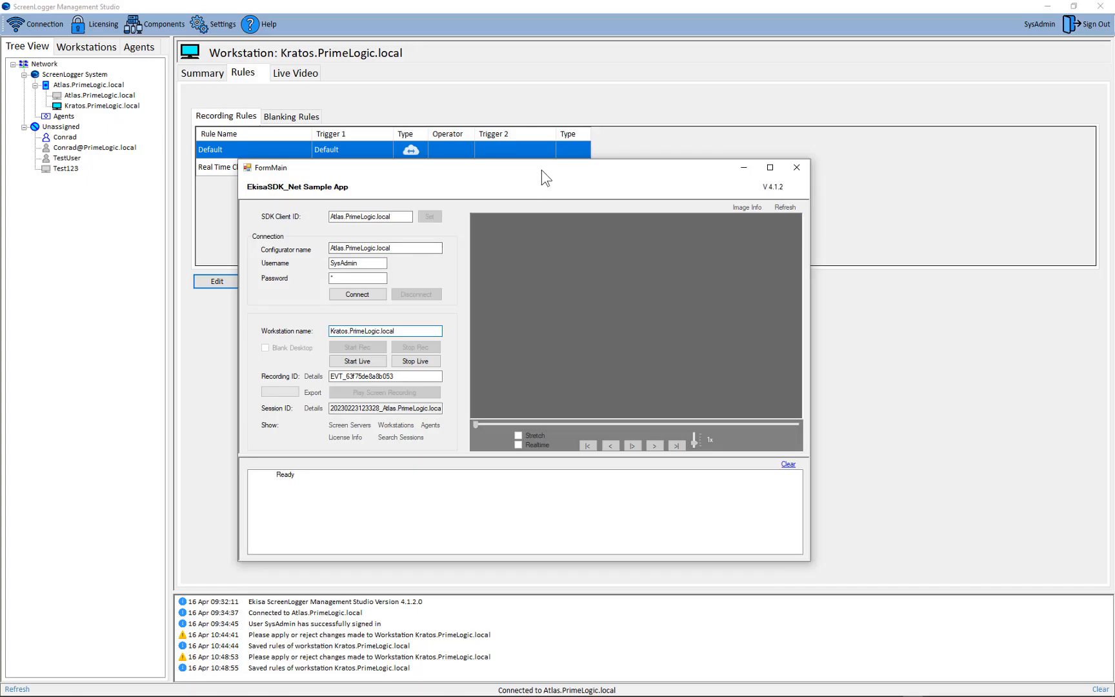
Step: Reposition the SDK sample app window and connect it to the Atlas.PrimeLogic.local configurator as SysAdmin
{"action": "left_click_drag", "start_coordinate": [541, 170], "coordinate": [475, 92]}
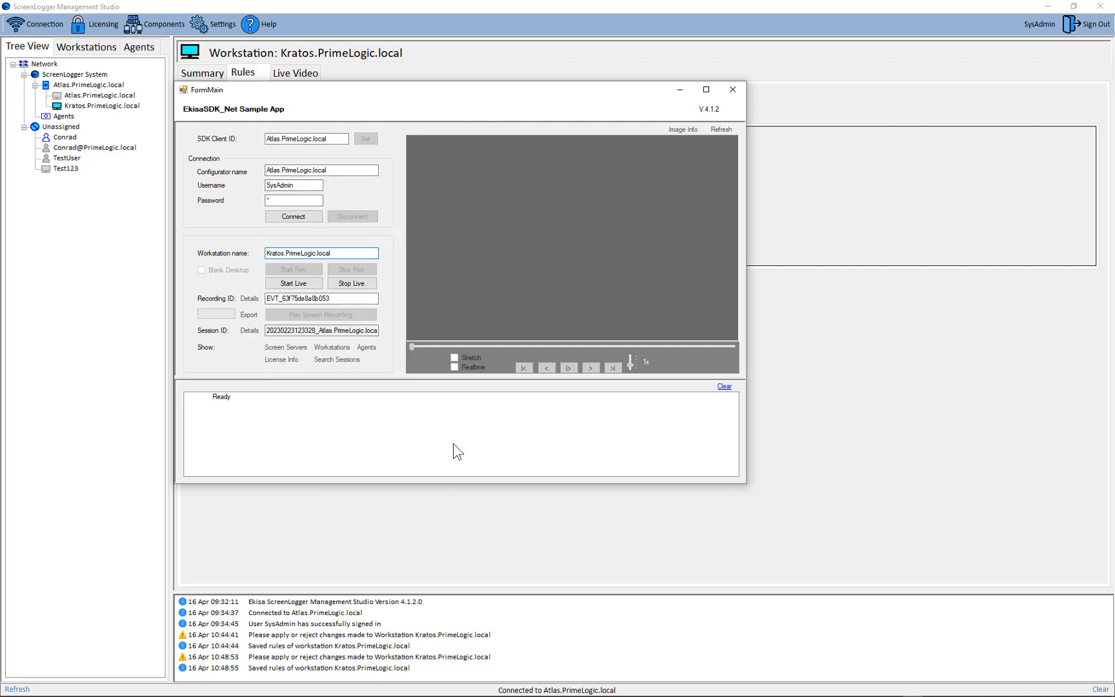
{"action": "left_click_drag", "start_coordinate": [377, 94], "coordinate": [380, 105]}
{"action": "left_click_drag", "start_coordinate": [287, 265], "coordinate": [253, 267]}
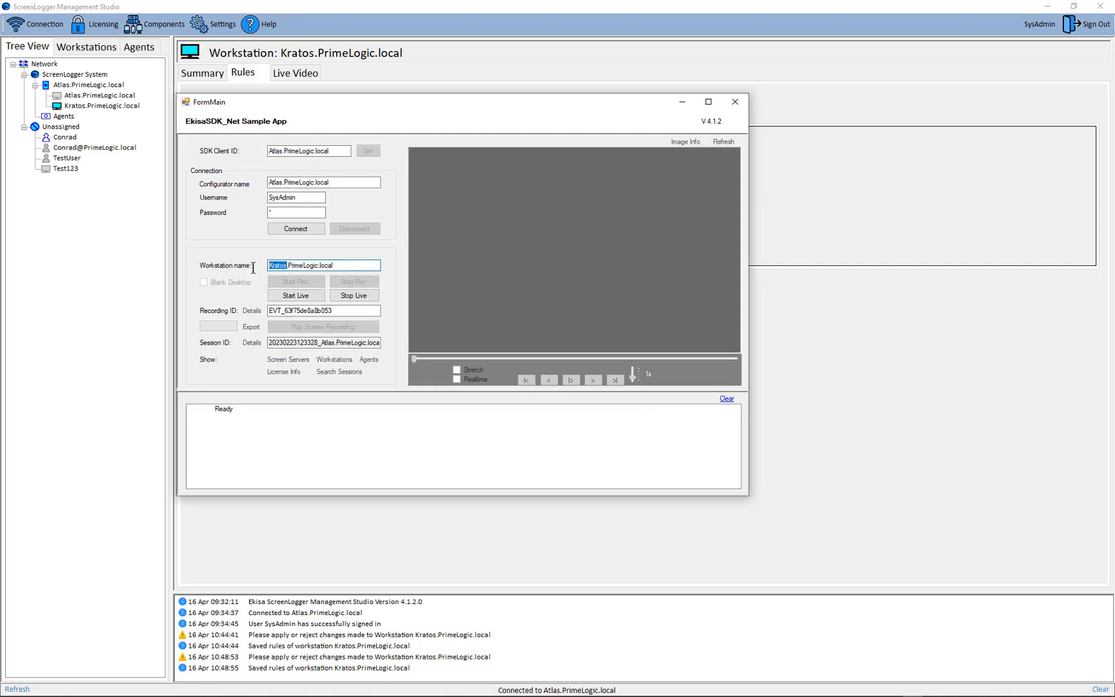
{"action": "left_click", "coordinate": [293, 230]}
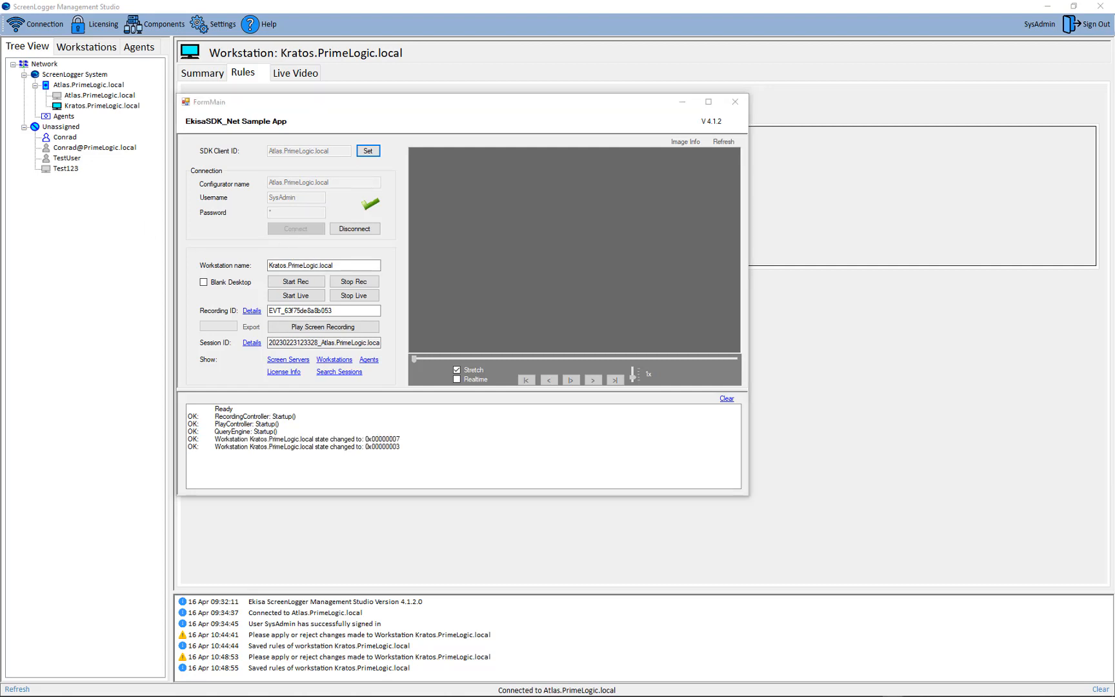
Step: Start a recording of the Kratos.PrimeLogic.local workstation from the SDK sample app and stop it after a few seconds
{"action": "left_click", "coordinate": [313, 281]}
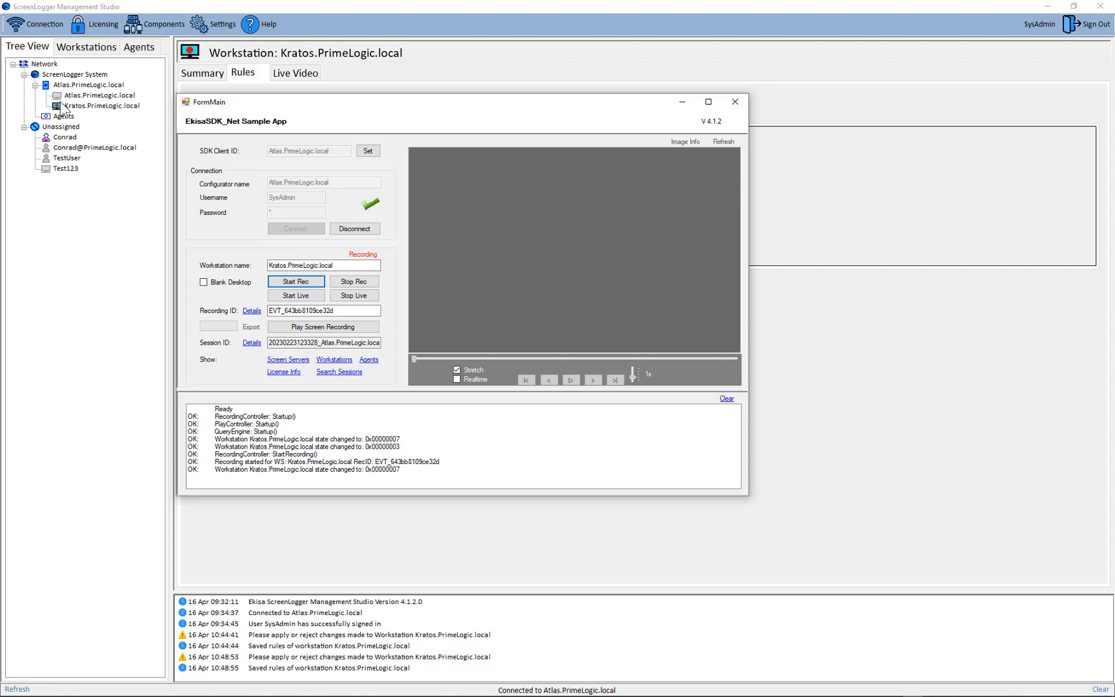
{"action": "left_click", "coordinate": [353, 282]}
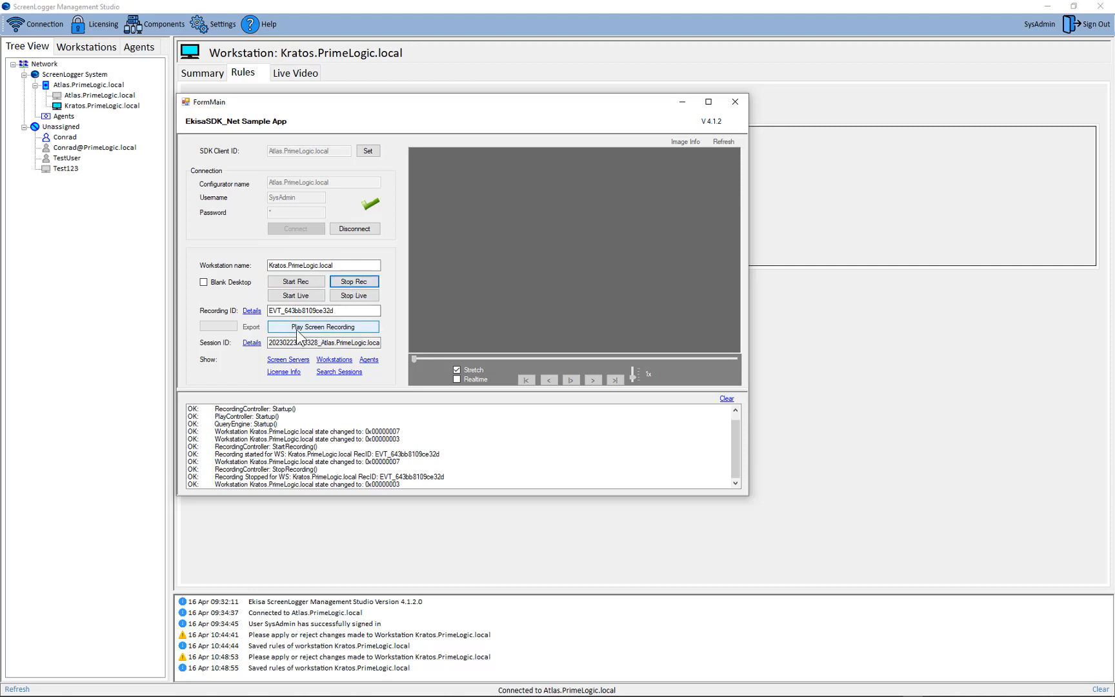
Step: Load the new screen recording in the sample app, play it in the maximized window, and move the Clip Playback controls off the video
{"action": "double_click", "coordinate": [275, 310]}
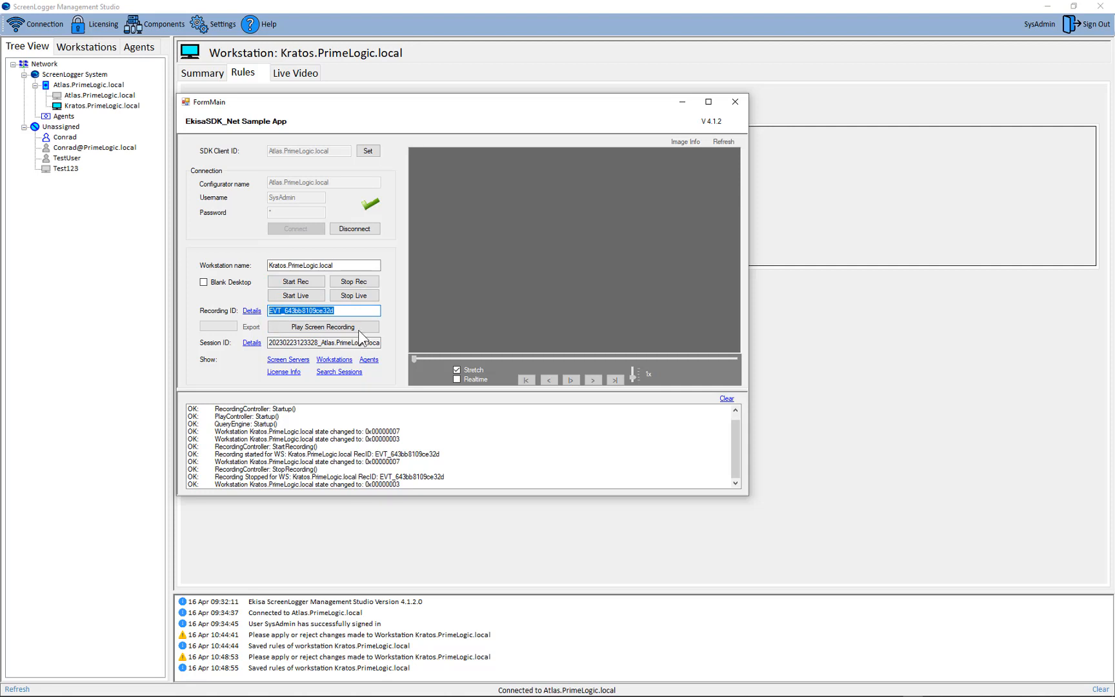
{"action": "left_click", "coordinate": [308, 328]}
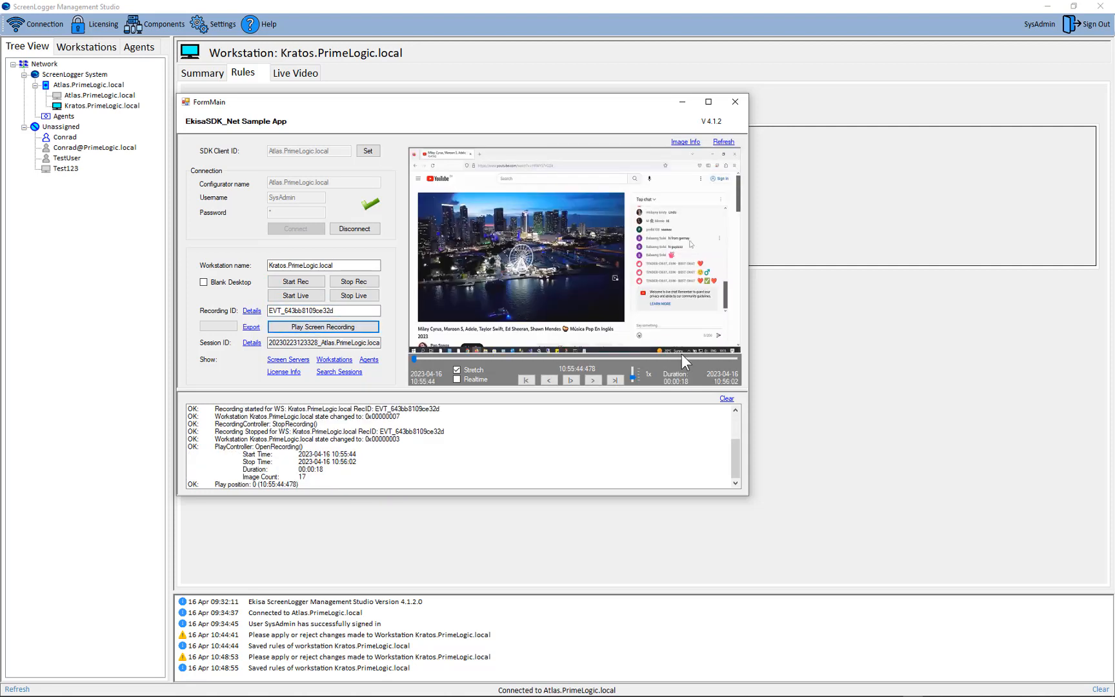
{"action": "left_click", "coordinate": [709, 102]}
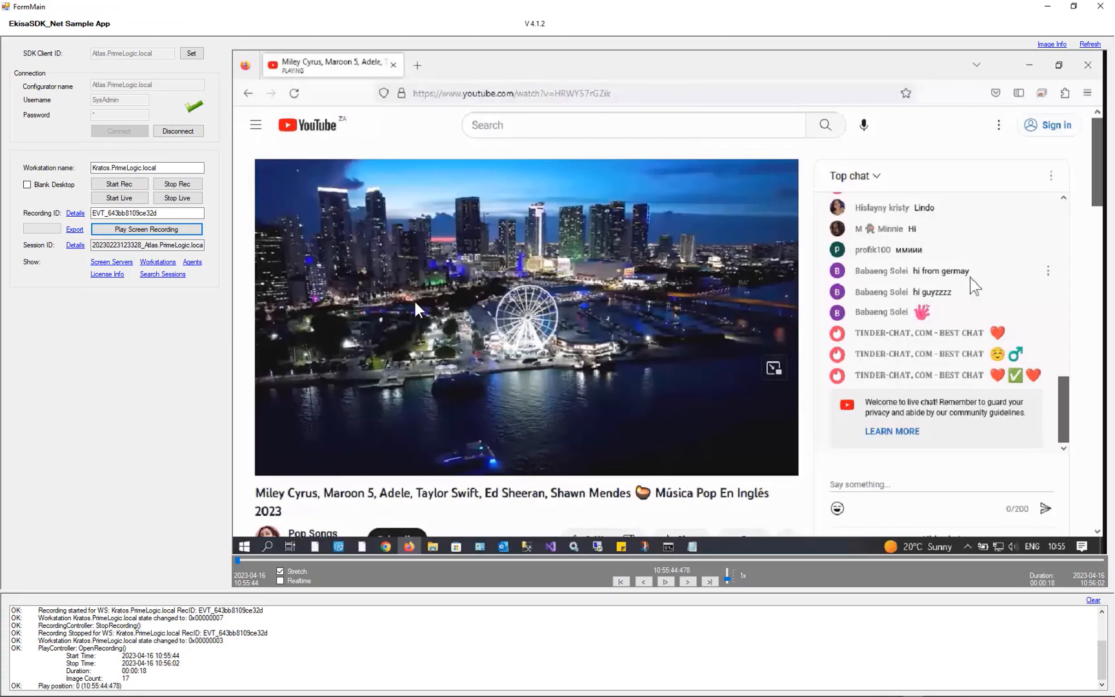
{"action": "left_click", "coordinate": [666, 581]}
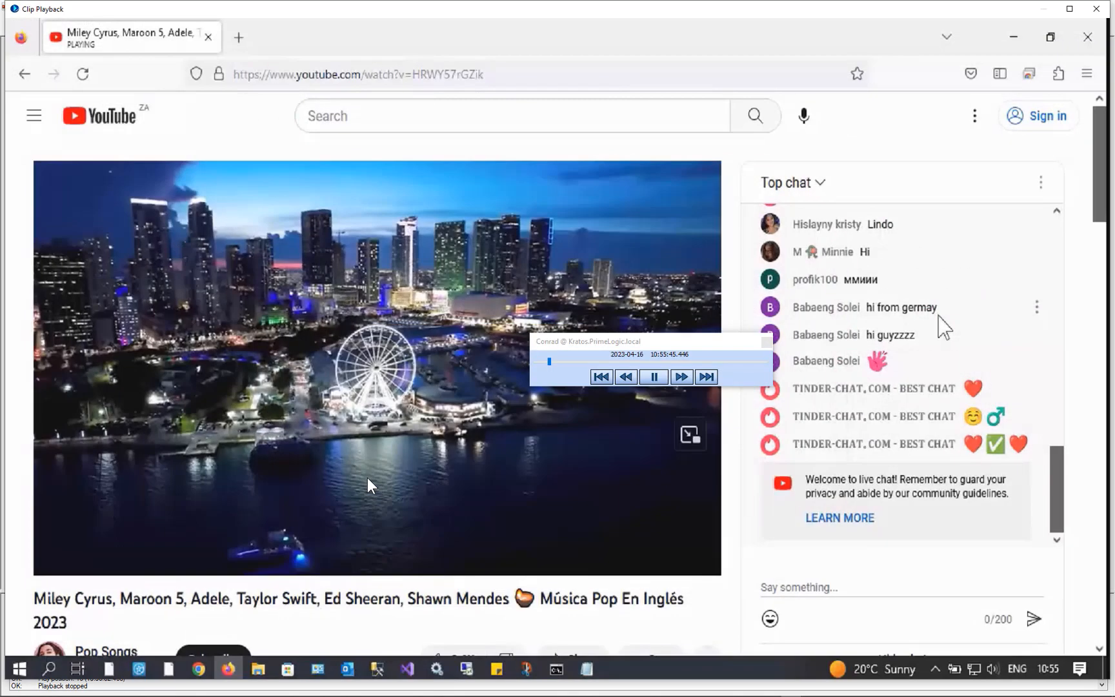
{"action": "left_click_drag", "start_coordinate": [708, 341], "coordinate": [942, 557]}
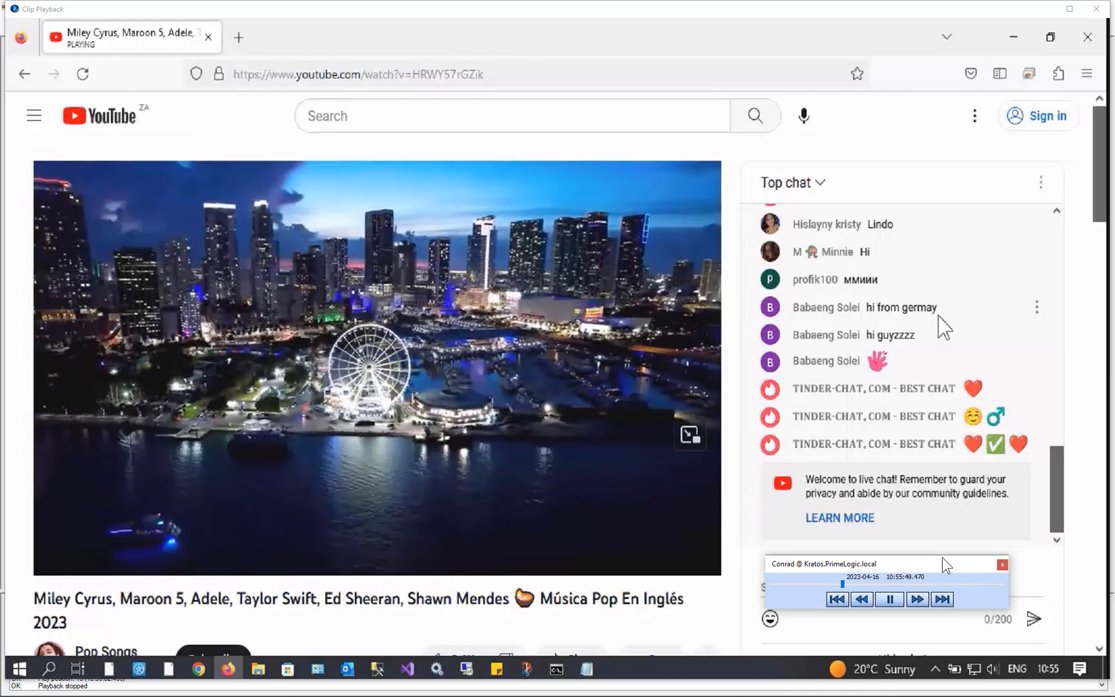